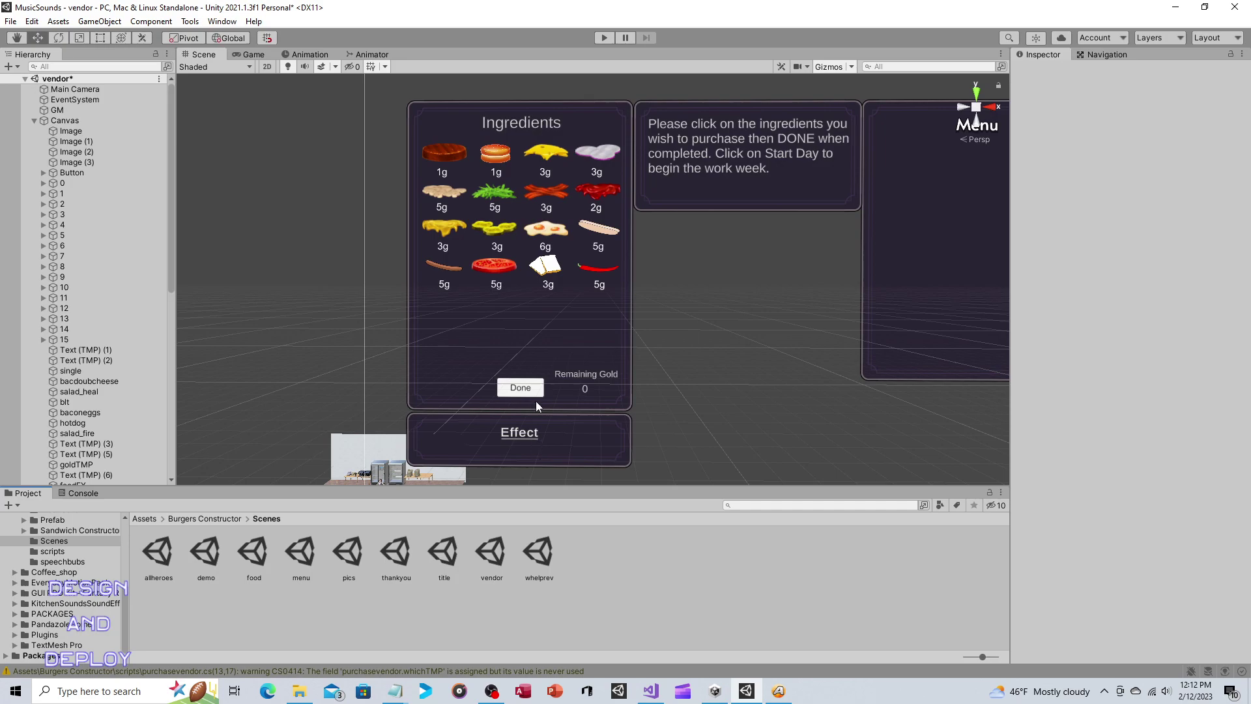
Add an Event Trigger component to the lettuce ingredient button in the Ingredients panel
left_click(498, 192)
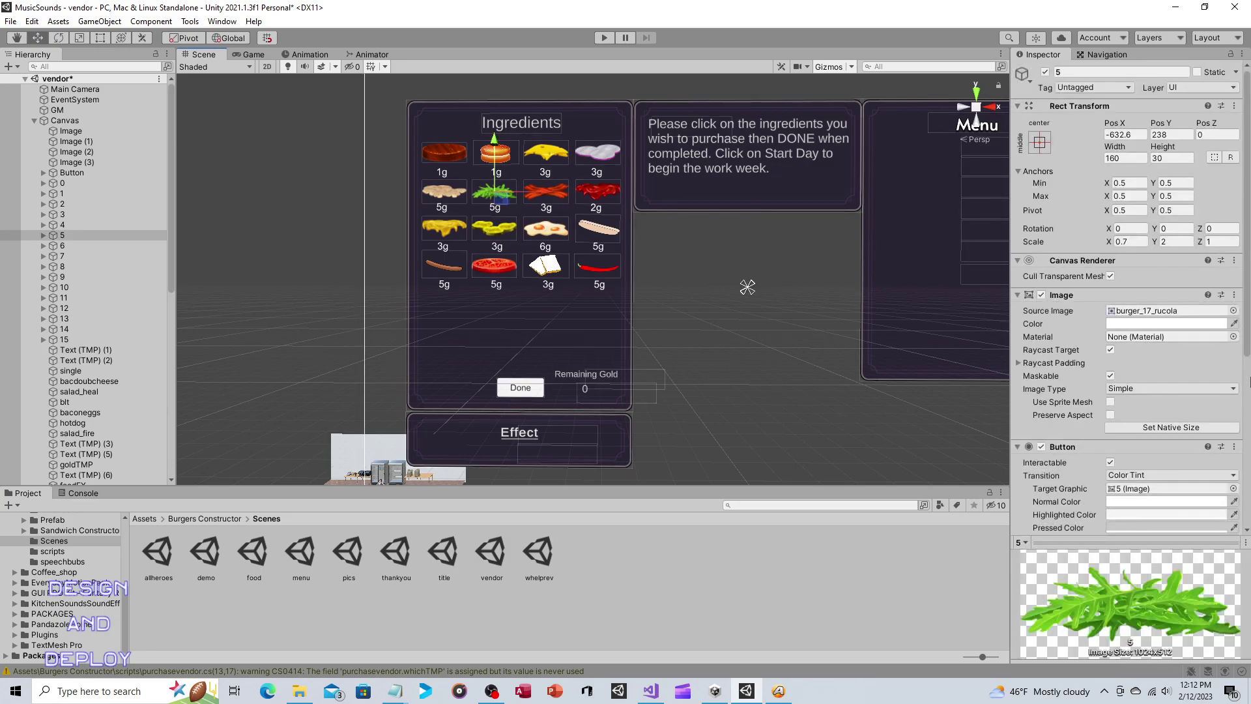
scroll(1184, 351, "down", 3)
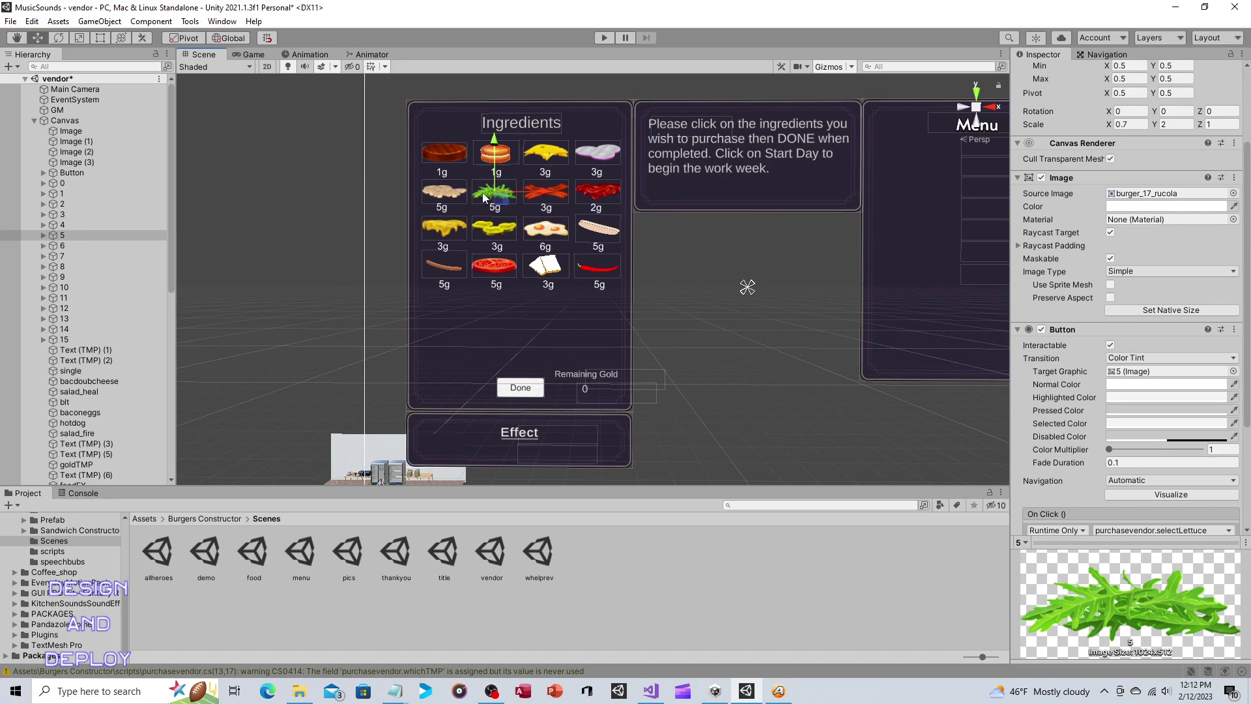
scroll(1132, 353, "down", 3)
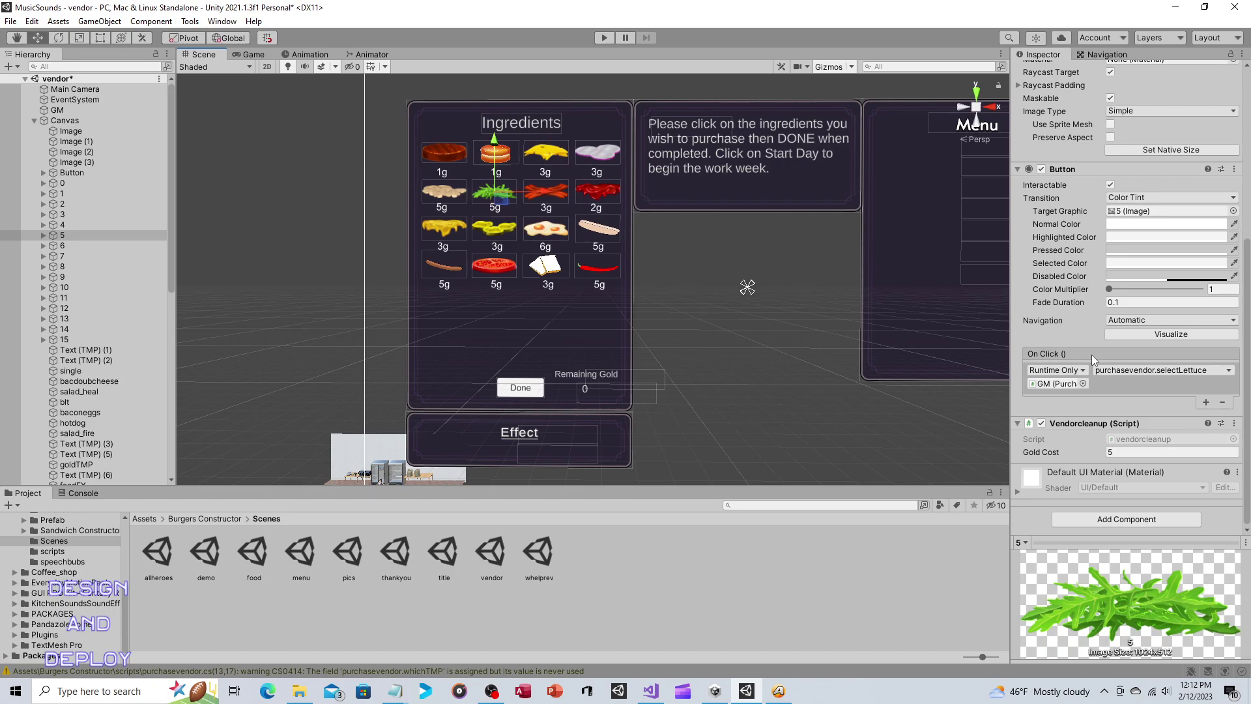
left_click(1088, 521)
left_click(1091, 535)
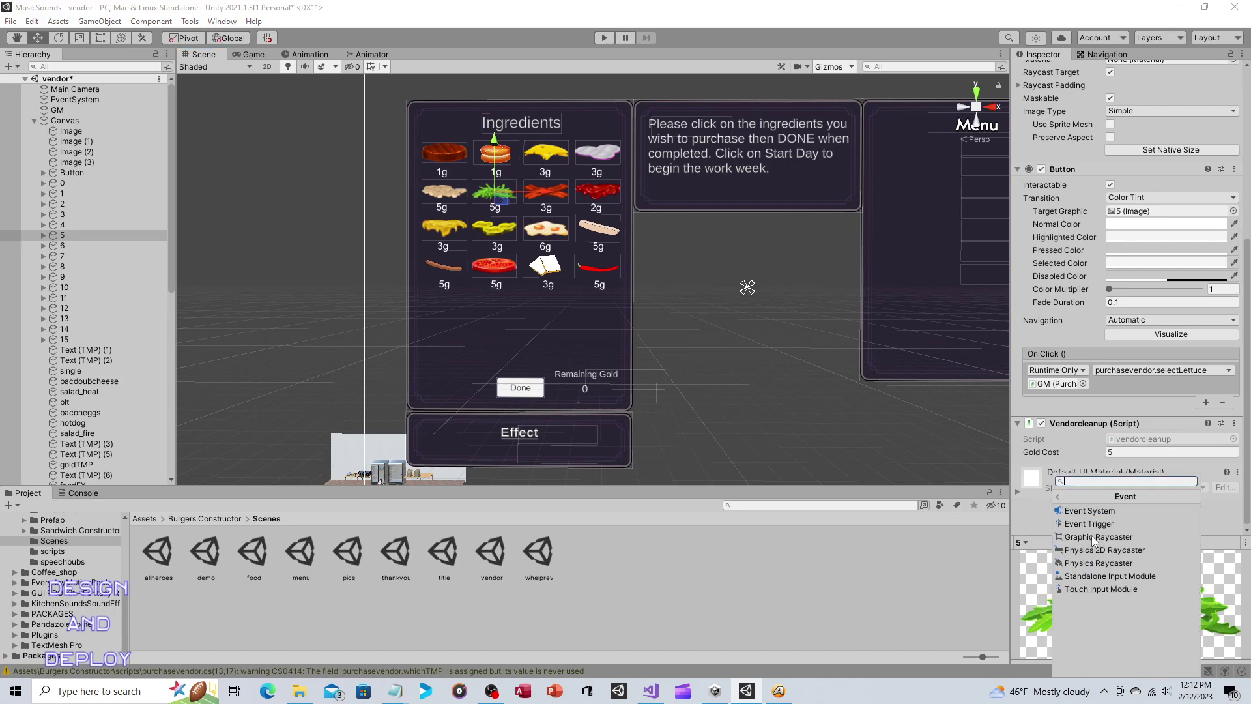
left_click(1092, 524)
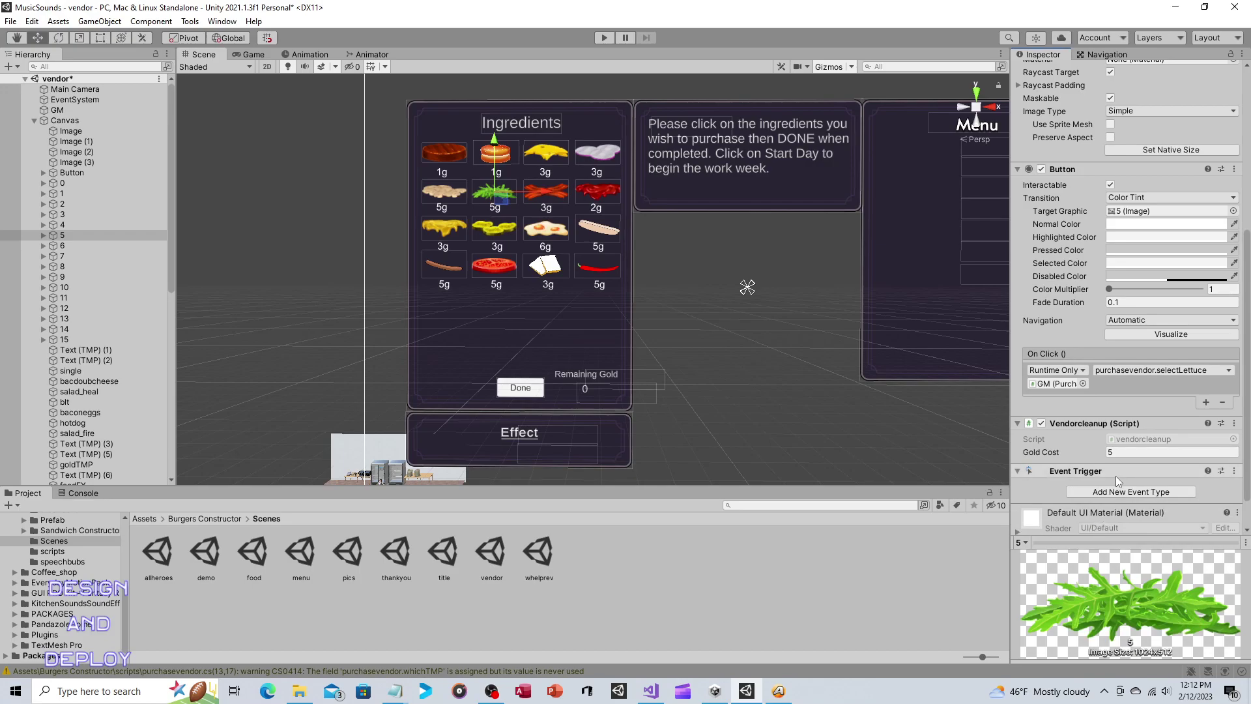
Add a PointerEnter event to the lettuce button's Event Trigger, with one entry targeting the GM object
scroll(1116, 476, "down", 1)
left_click(1120, 452)
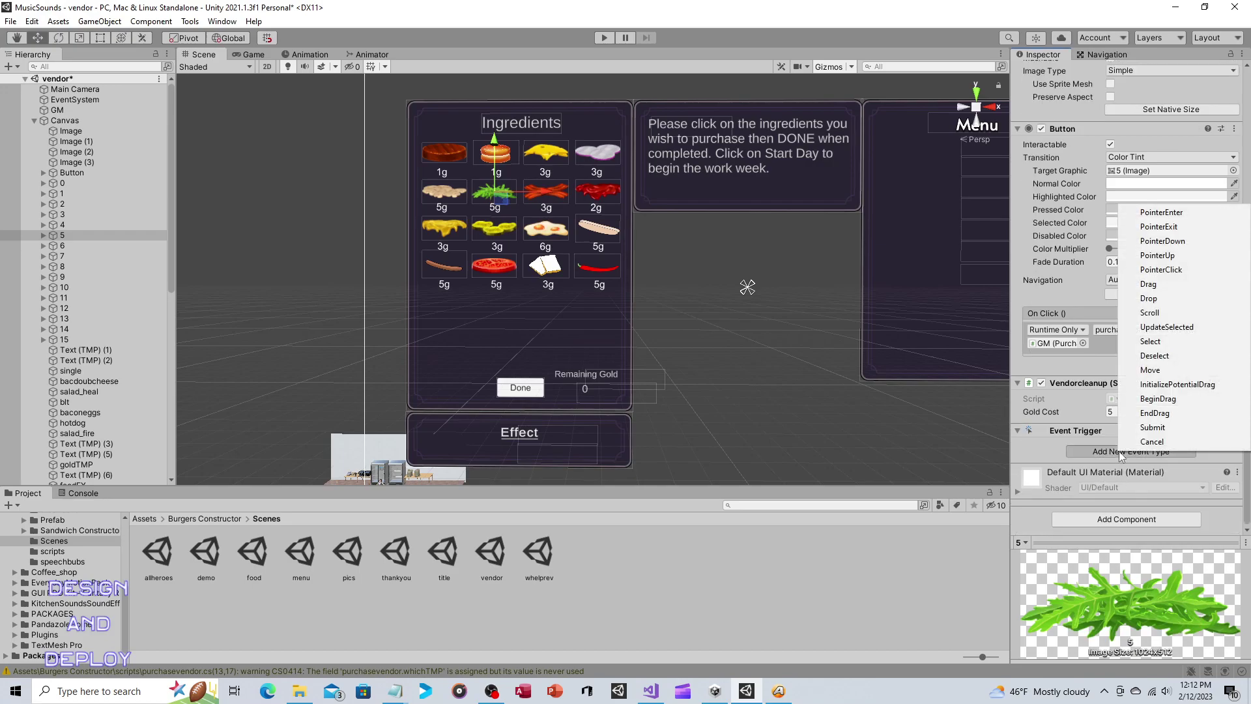
left_click(1168, 215)
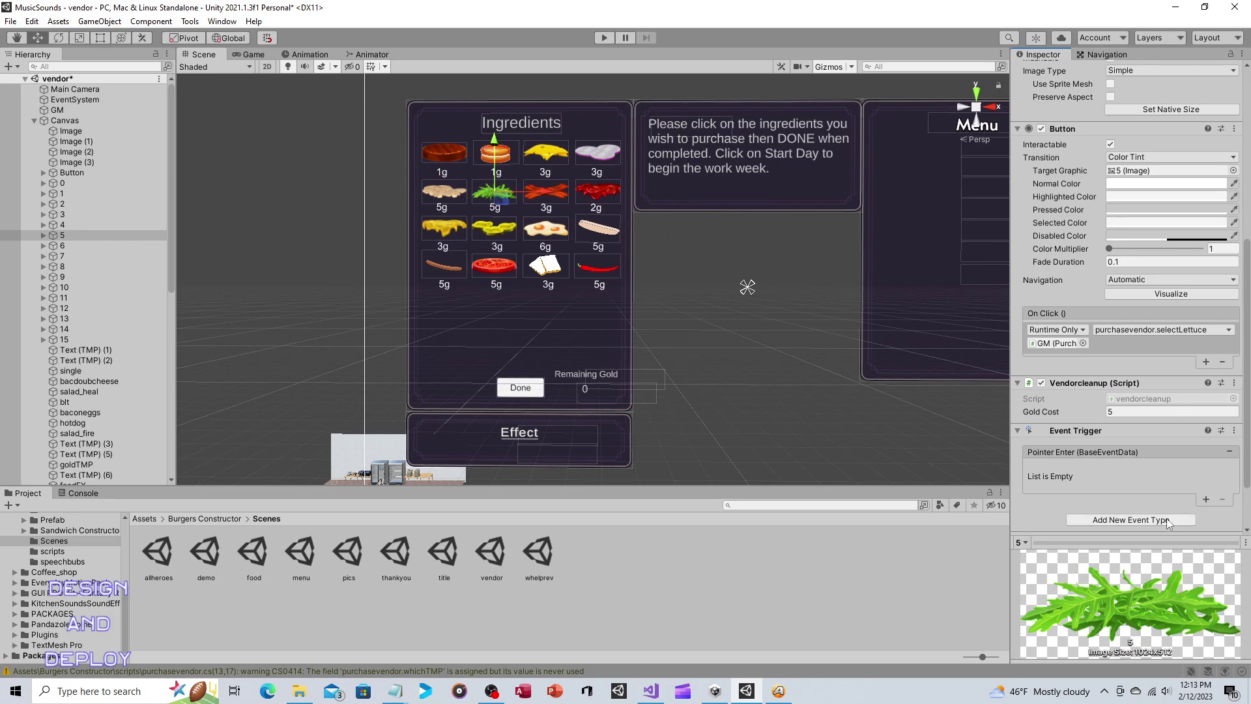
left_click(1206, 500)
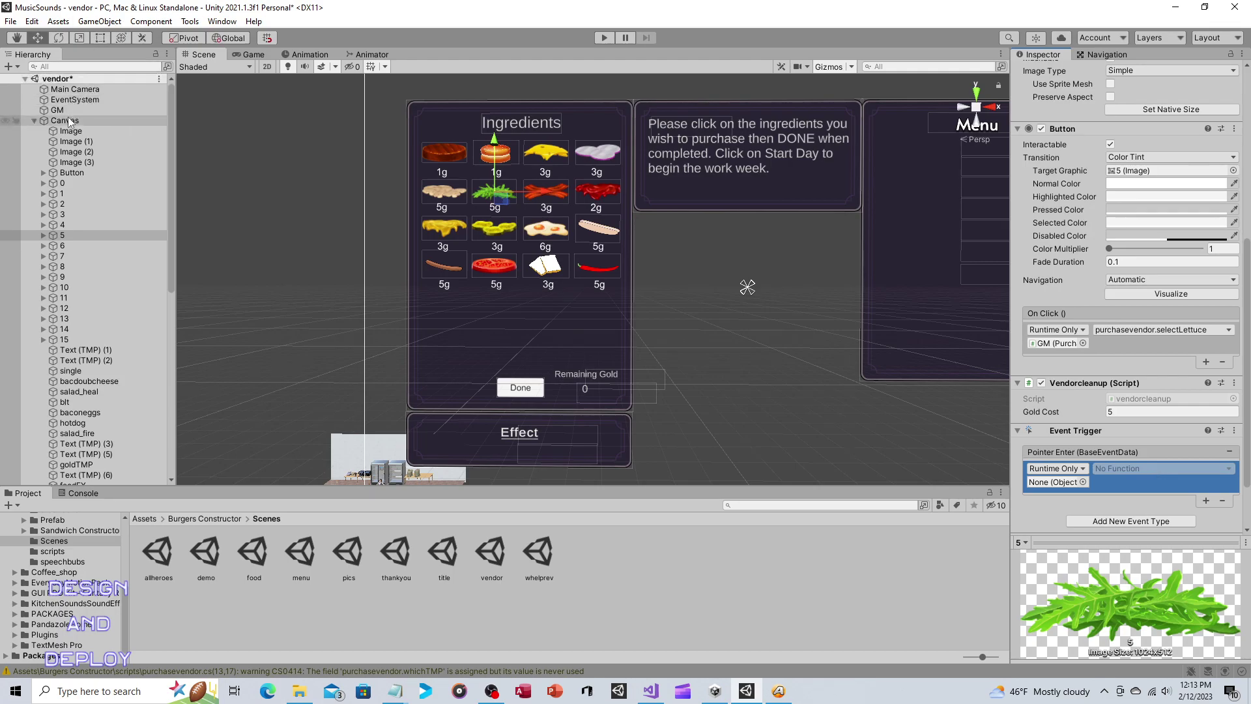
left_click_drag(67, 111, 1046, 481)
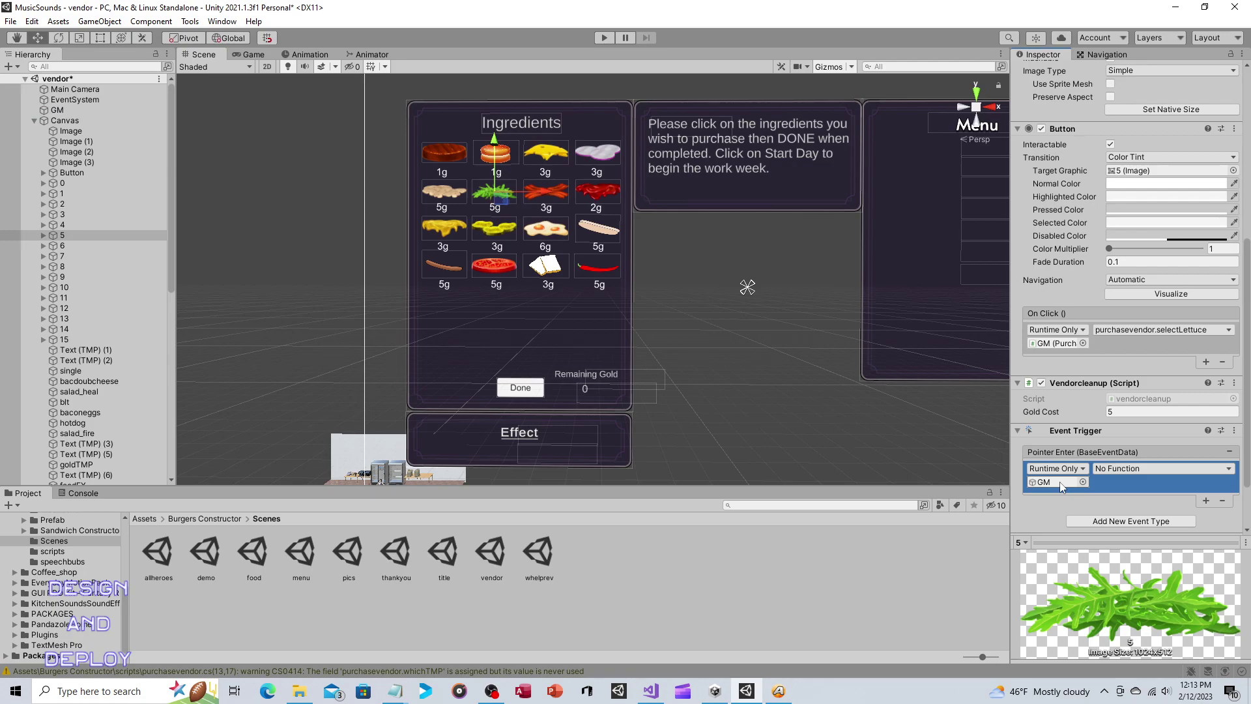
left_click(1229, 472)
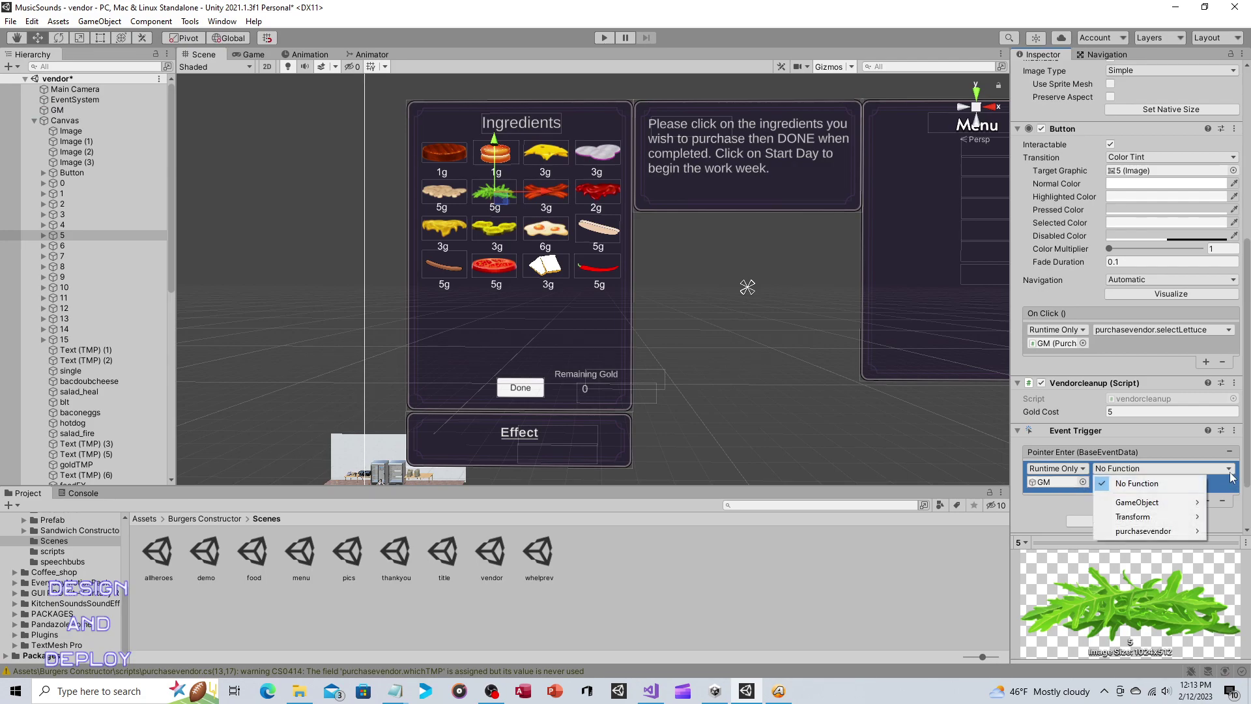
mouse_move(1163, 536)
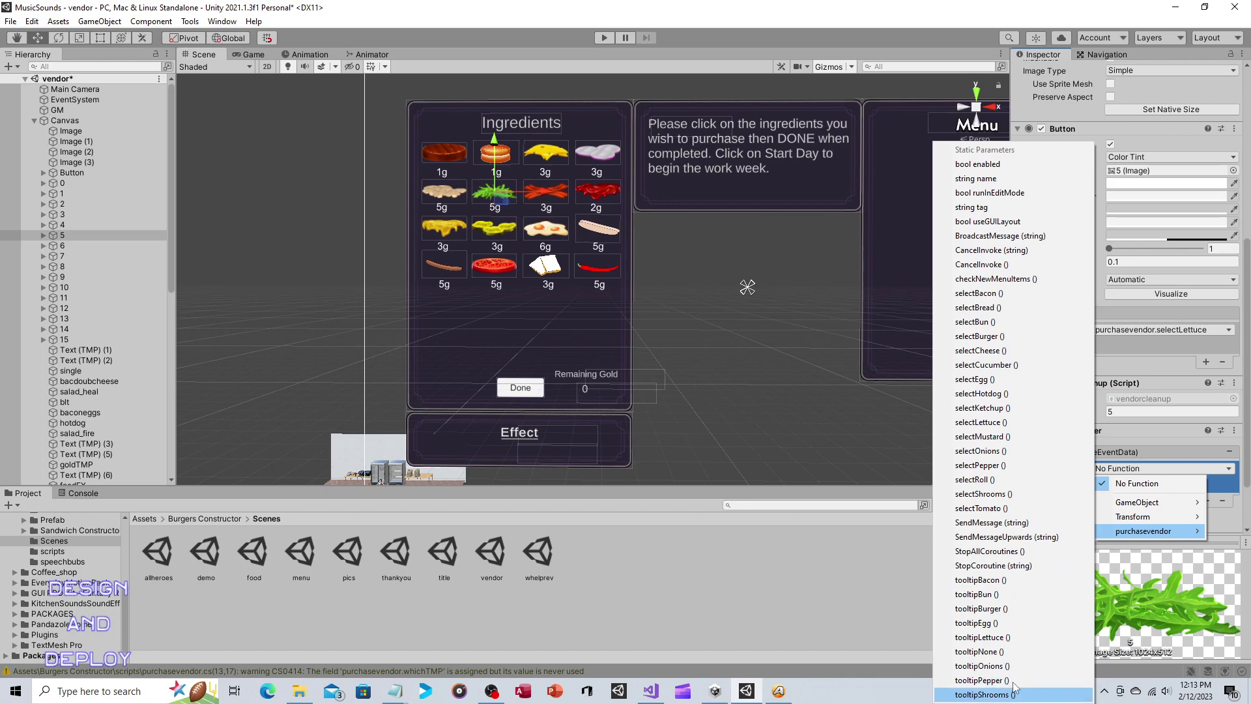
left_click(805, 611)
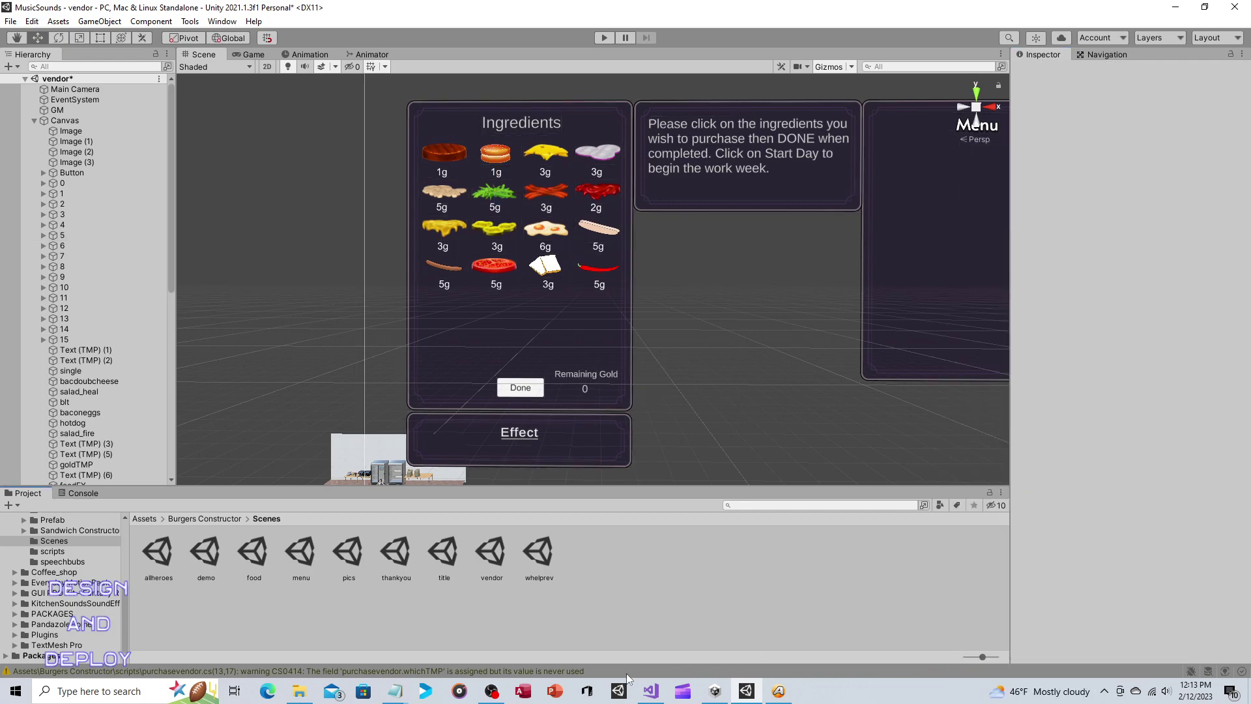
Switch to Visual Studio and examine the tooltipLettuce() method in purchasevendor.cs, including the text it assigns to foodBene
mouse_move(647, 695)
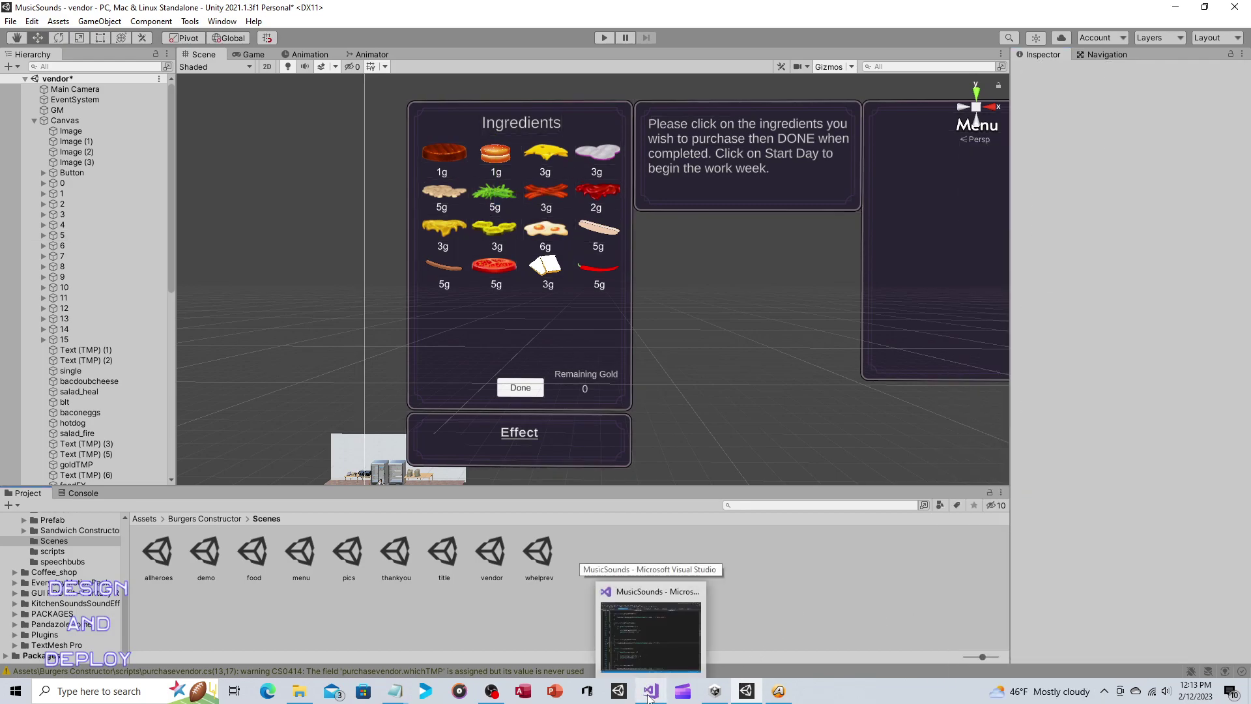
left_click(648, 696)
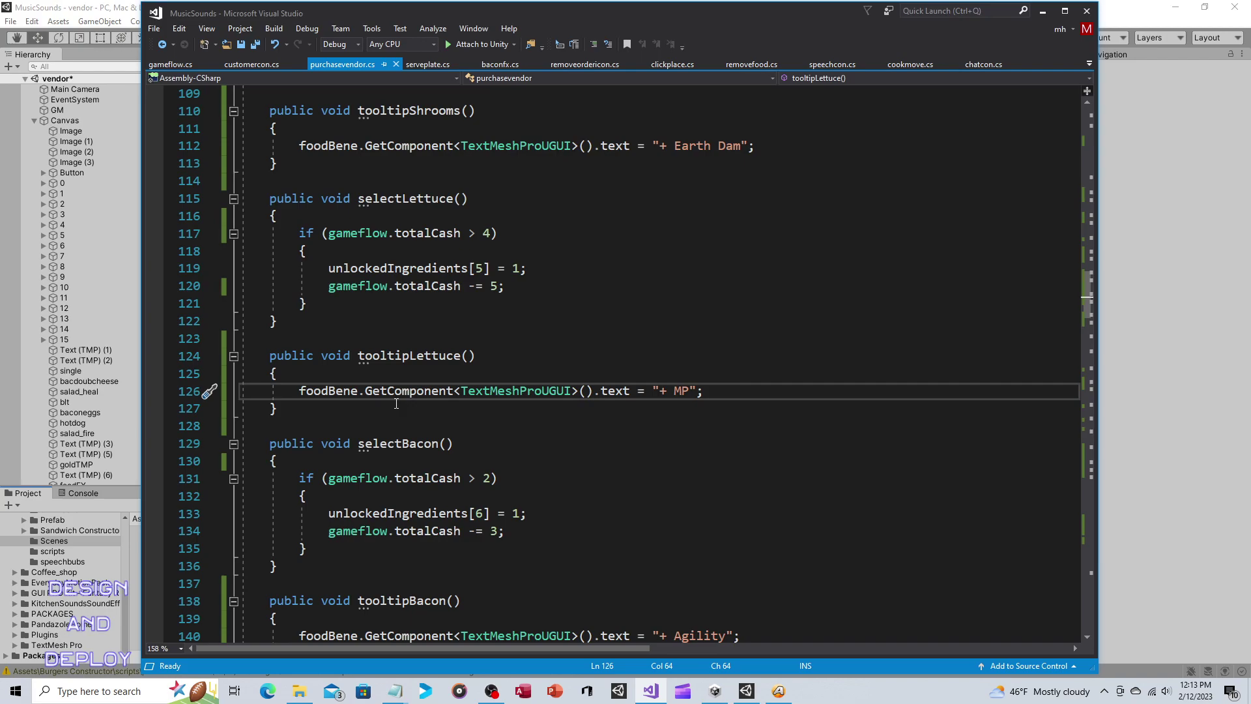
left_click(263, 359)
left_click_drag(263, 359, 285, 409)
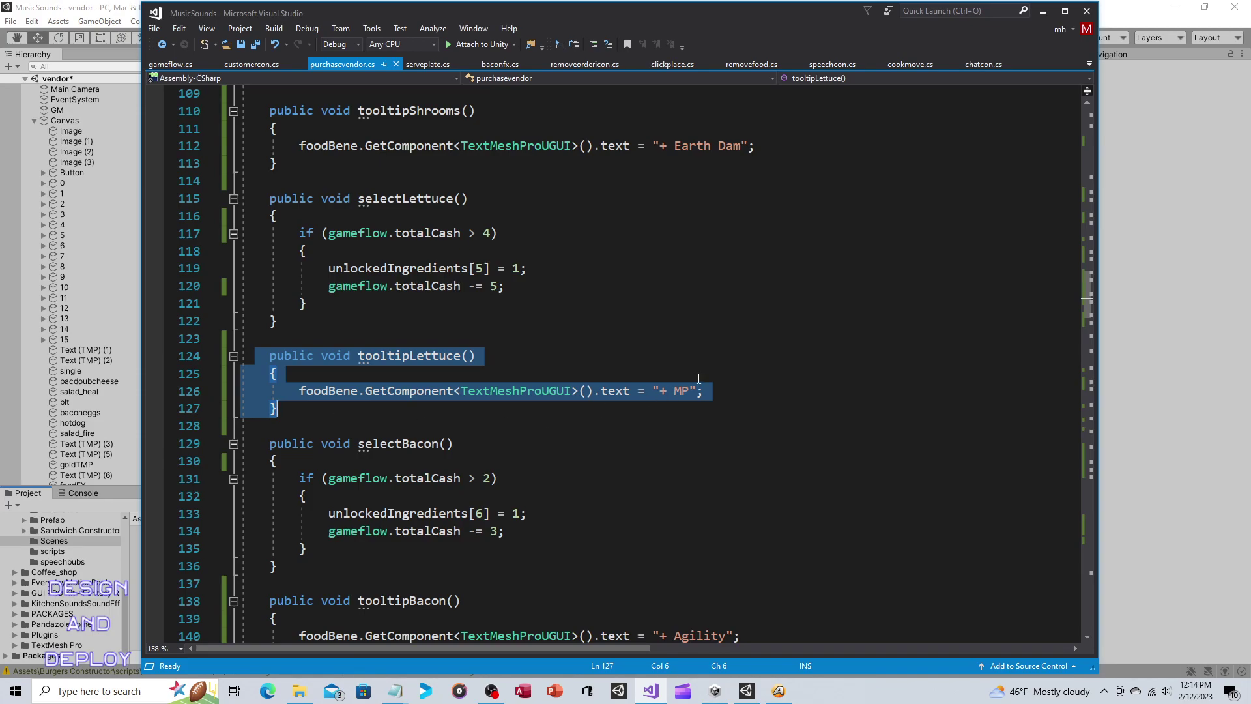
key("Up")
key("Up")
left_click_drag(728, 399, 279, 410)
left_click(733, 399)
left_click(279, 409)
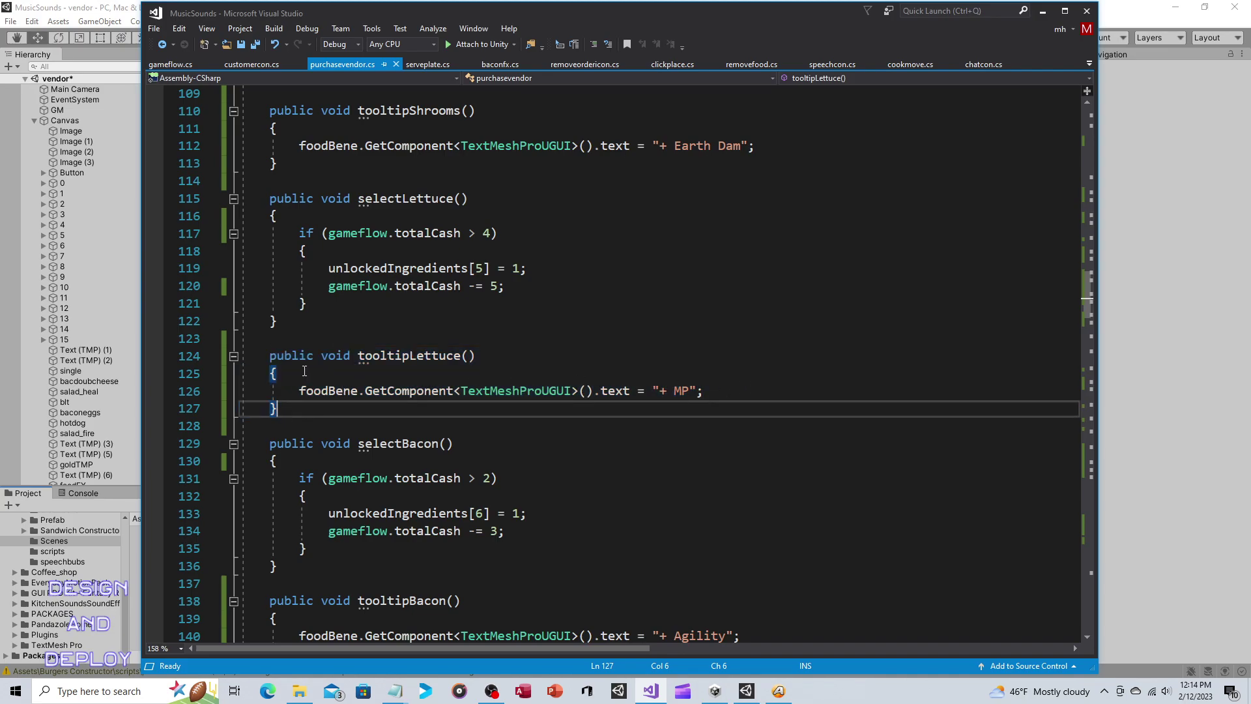
left_click_drag(267, 360, 284, 406)
left_click(307, 407)
Back in Unity, make the lettuce button's Pointer Enter event on GM call purchasevendor.tooltipLettuce
left_click(108, 8)
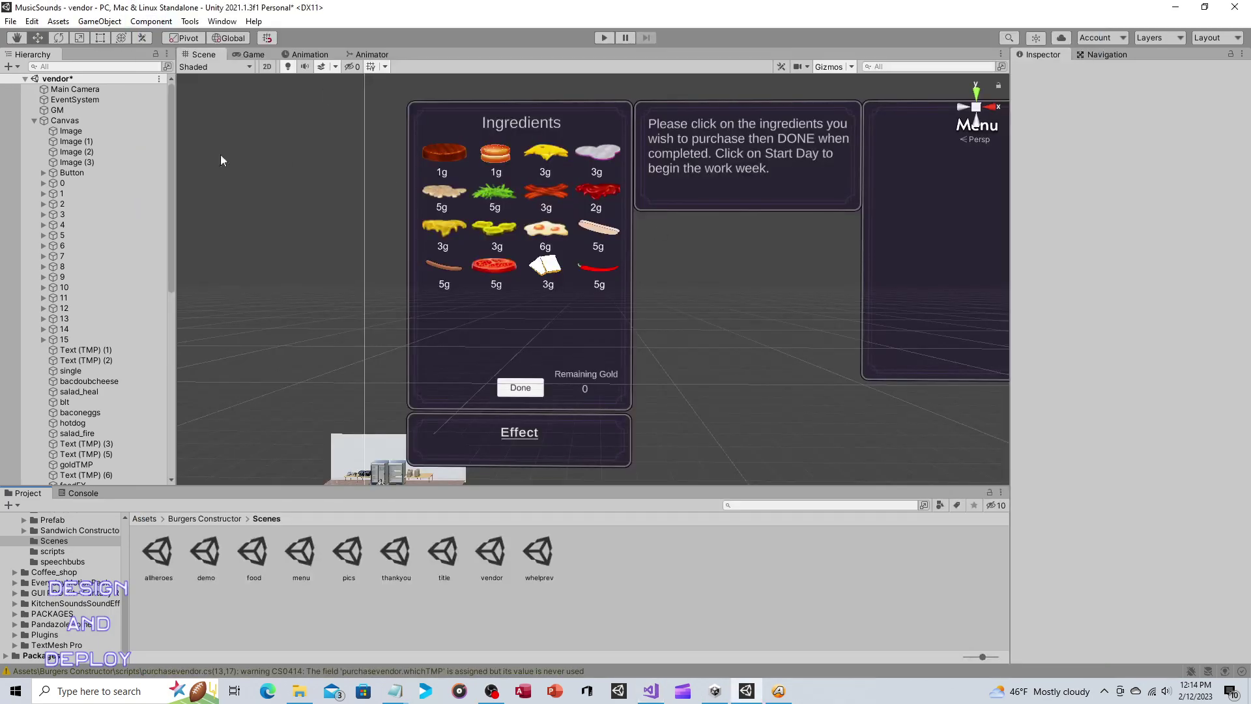
left_click(505, 193)
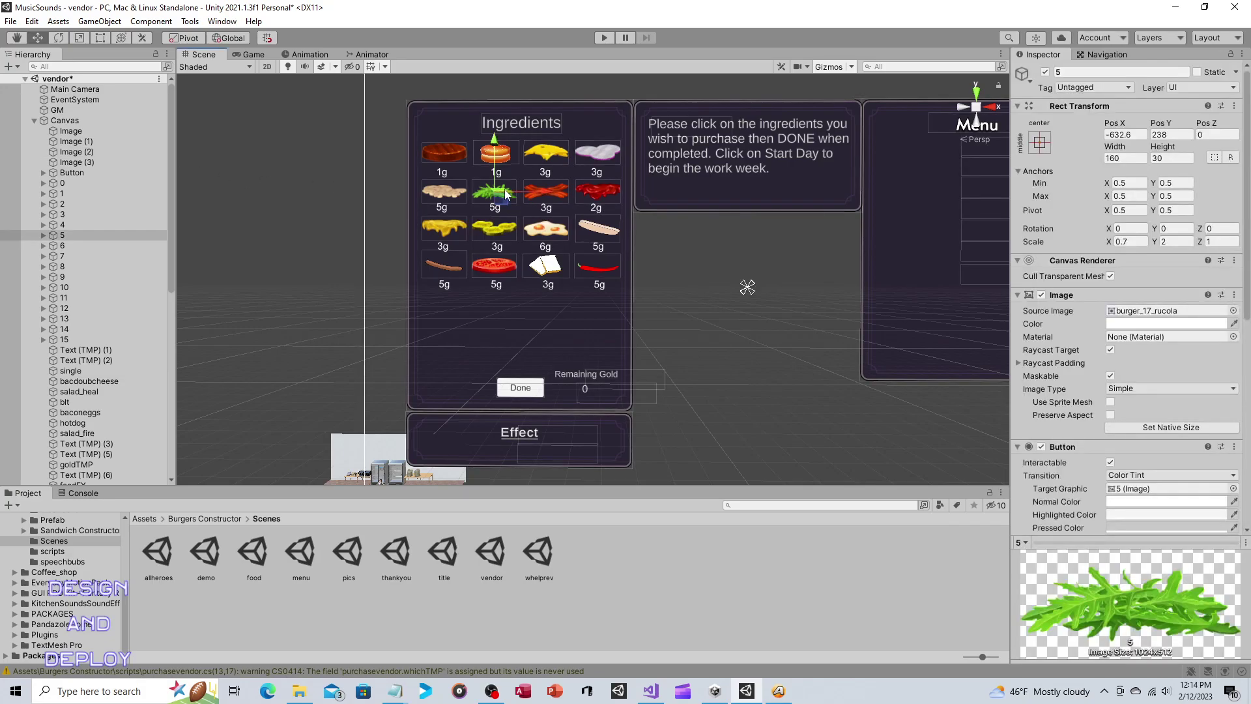
scroll(1089, 280, "down", 10)
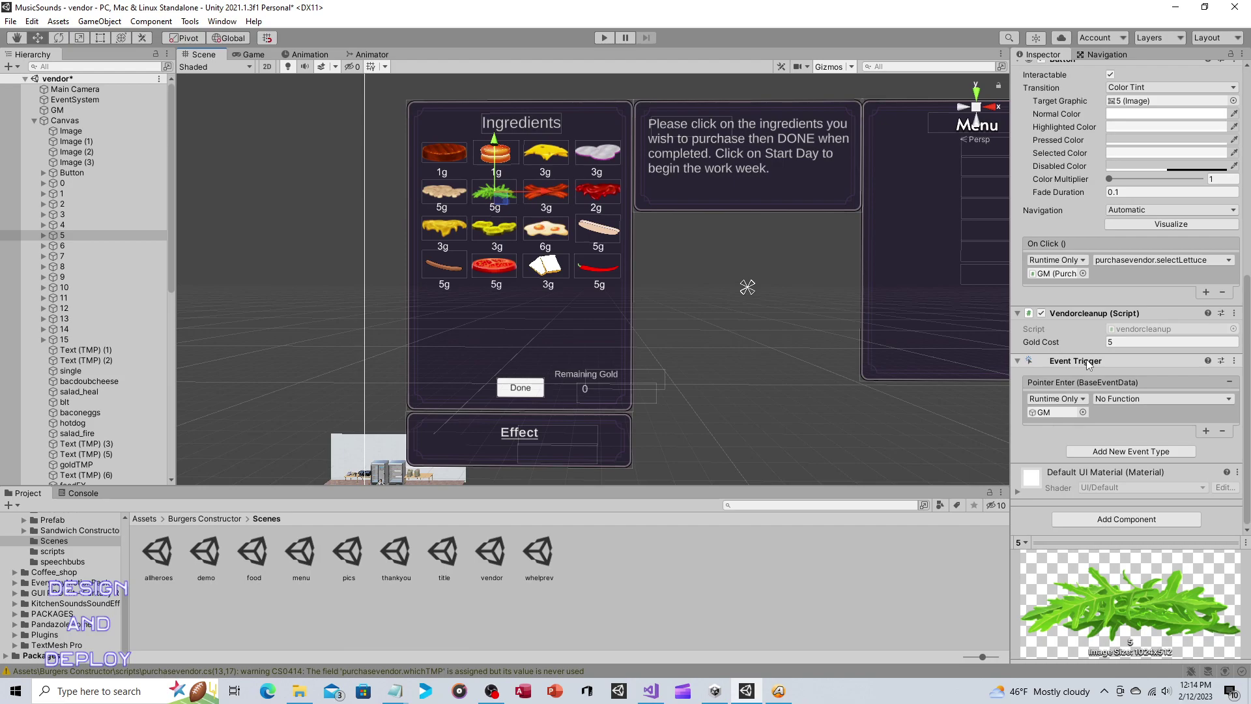
left_click_drag(64, 113, 1059, 411)
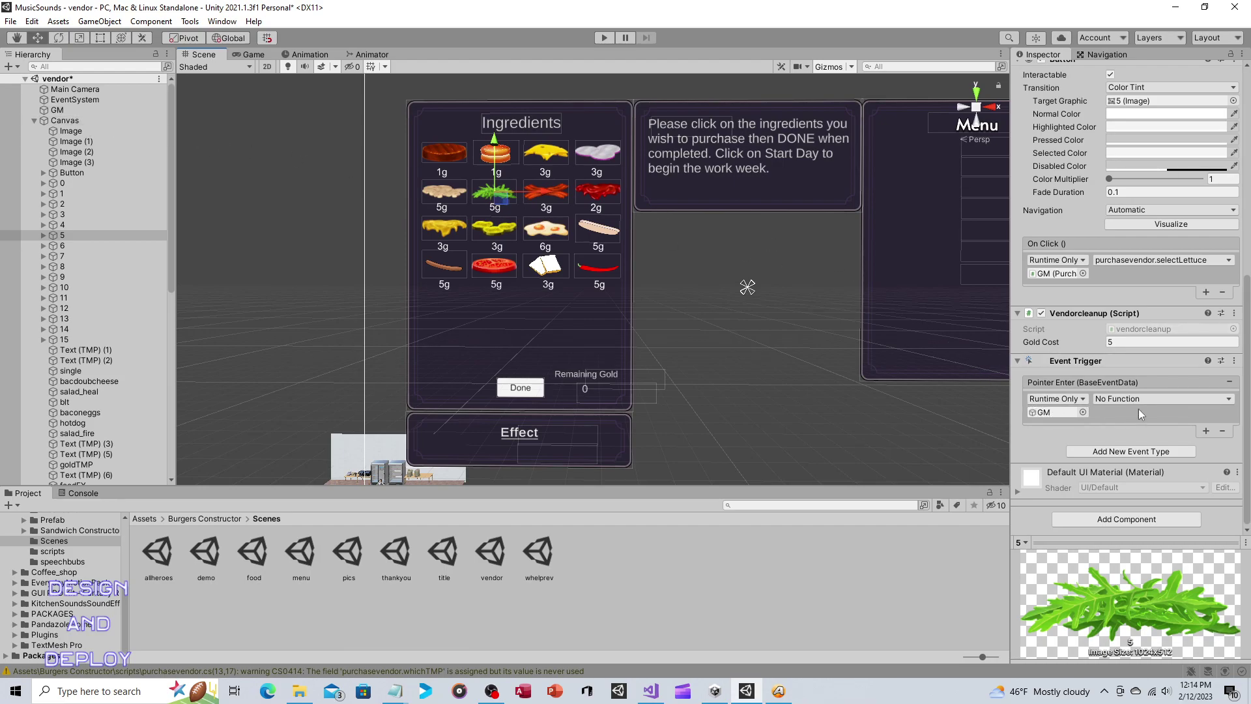
left_click(1196, 397)
mouse_move(1162, 467)
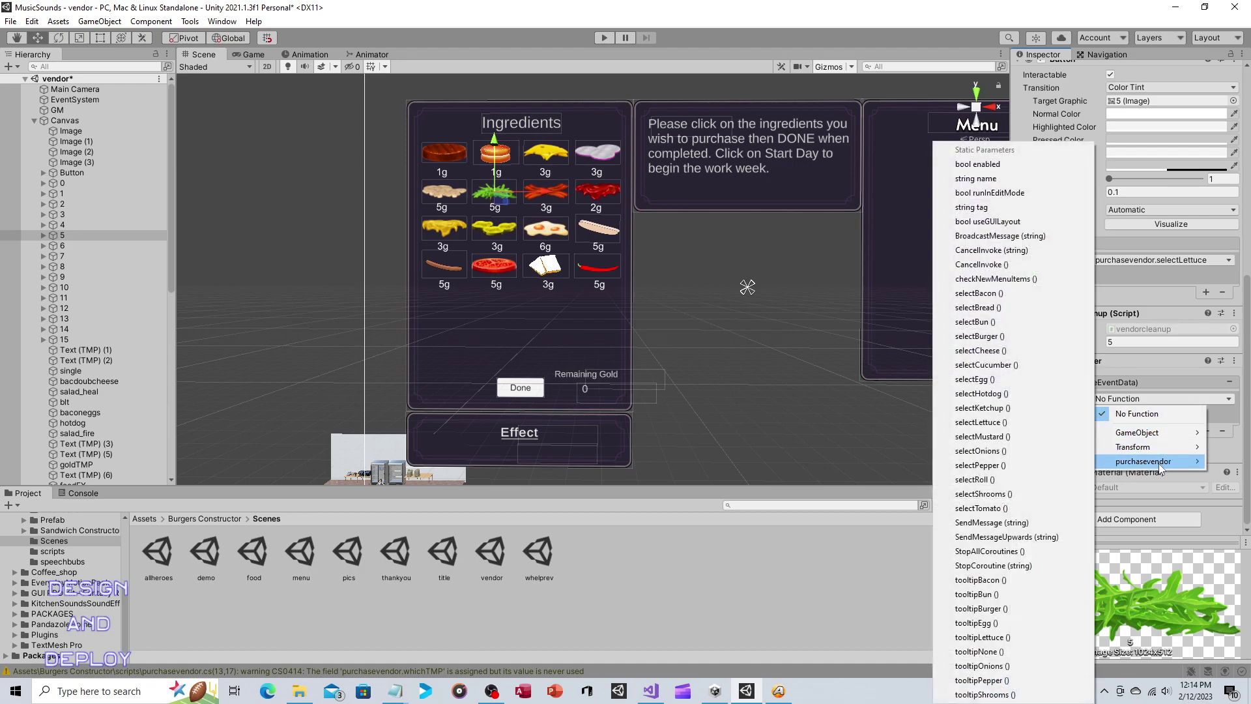
left_click(1018, 637)
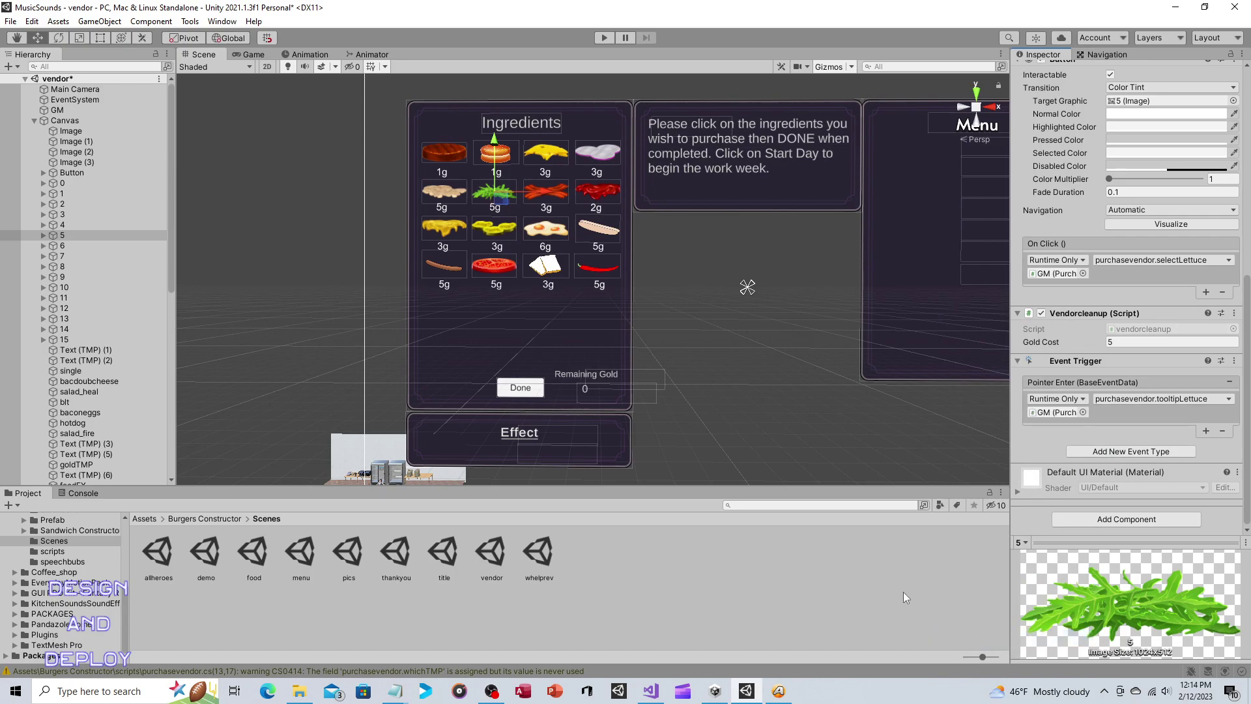
Add a PointerExit event to the lettuce button's Event Trigger that calls purchasevendor.tooltipNone on GM
left_click(1116, 452)
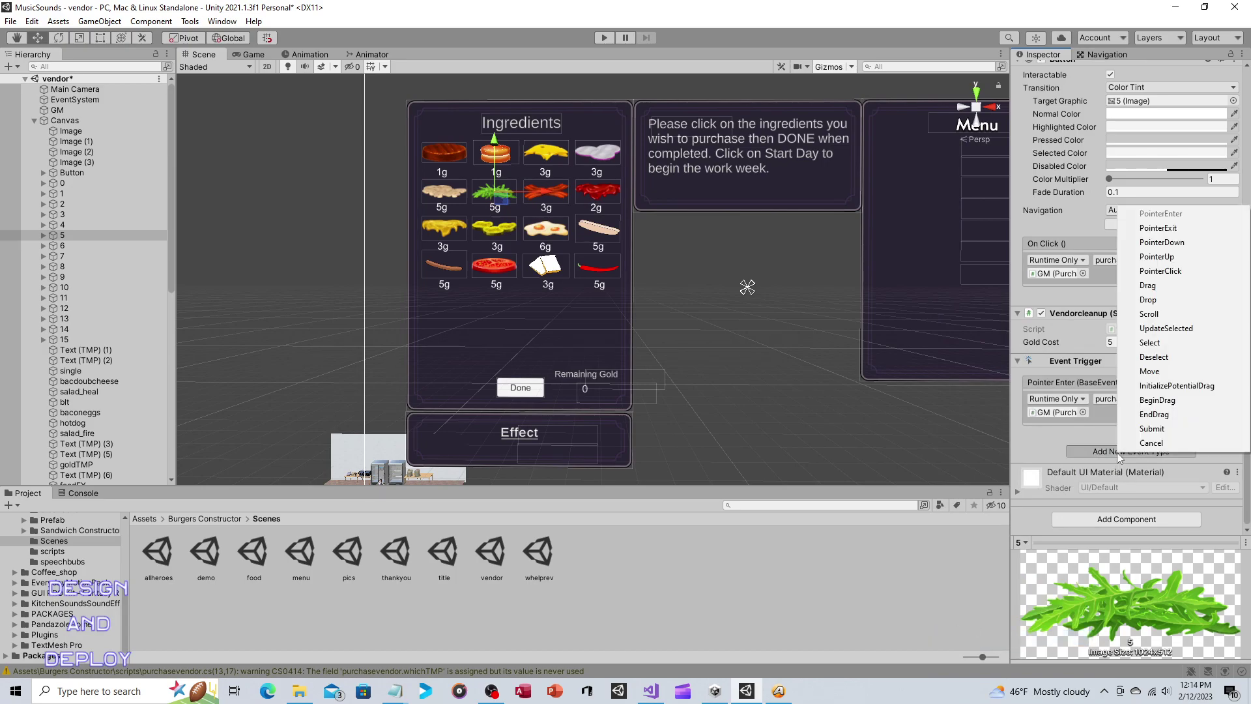
left_click(1183, 228)
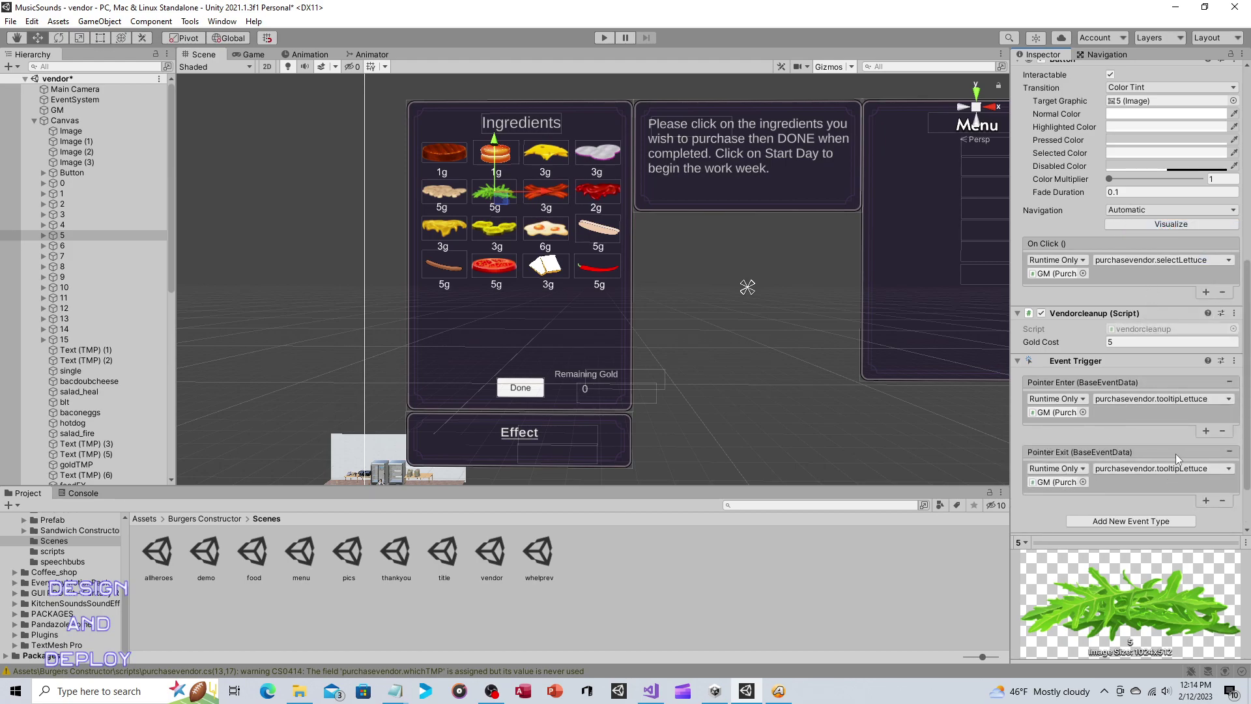
left_click(1228, 469)
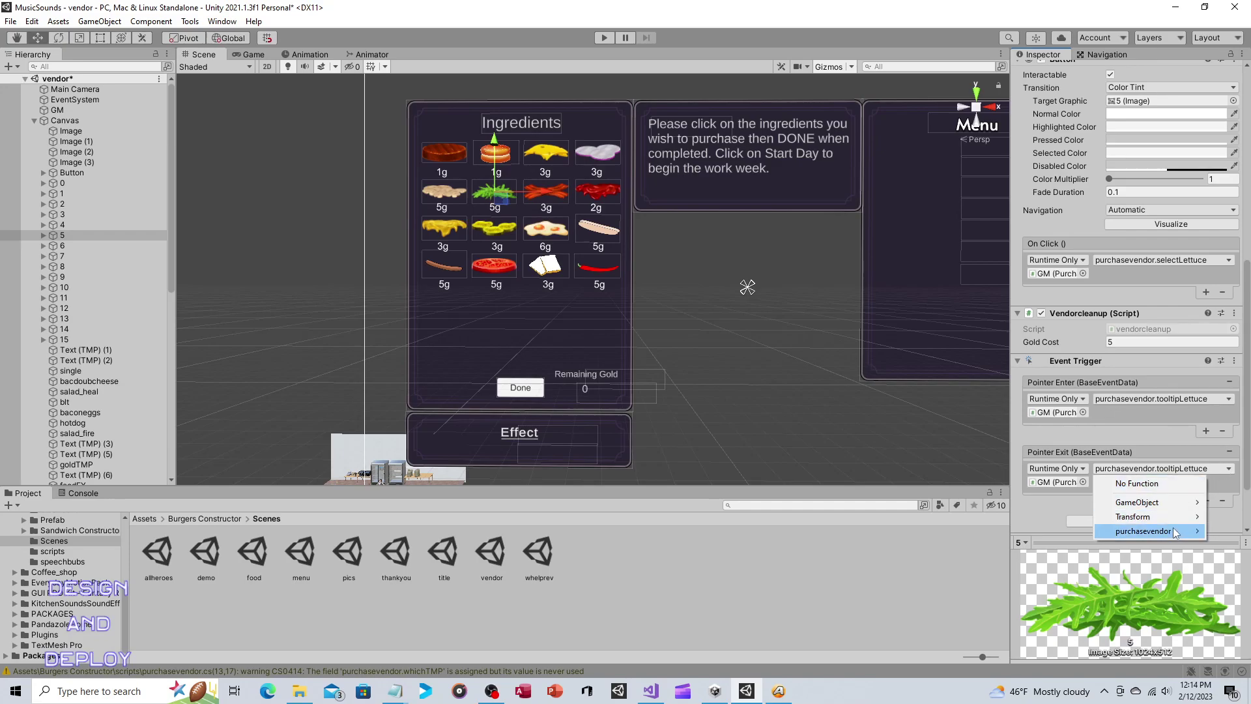
mouse_move(1174, 533)
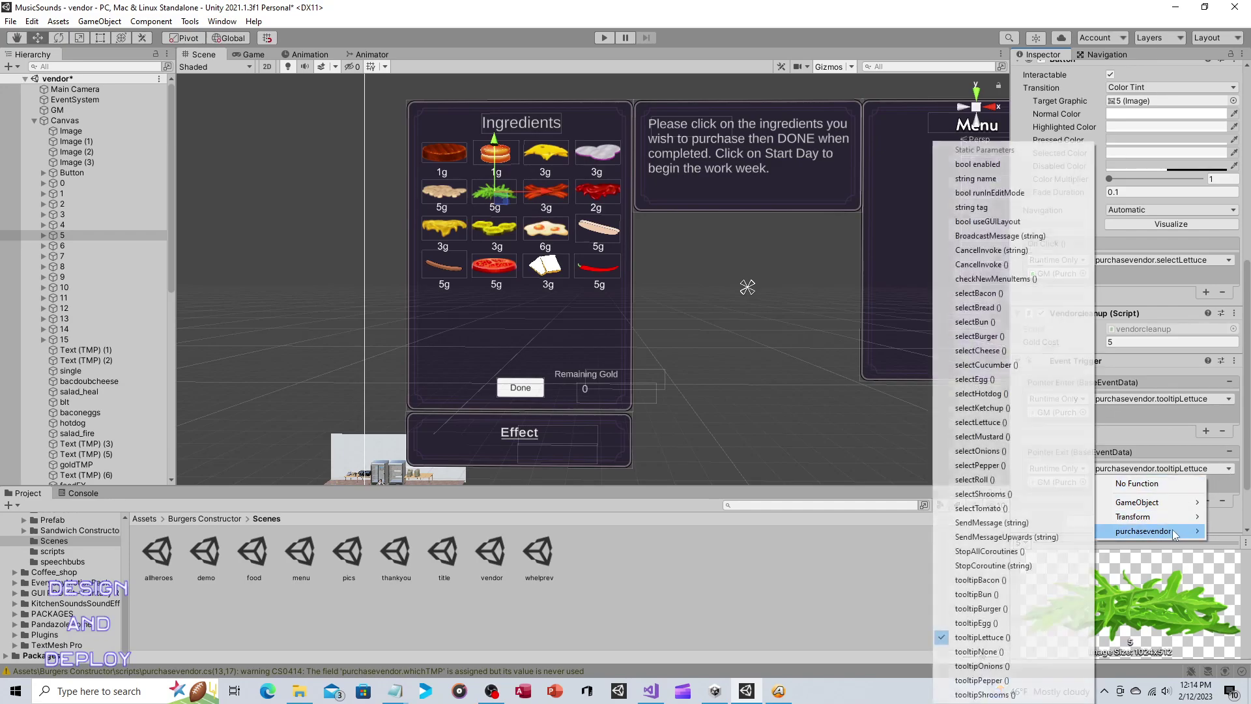
left_click(977, 652)
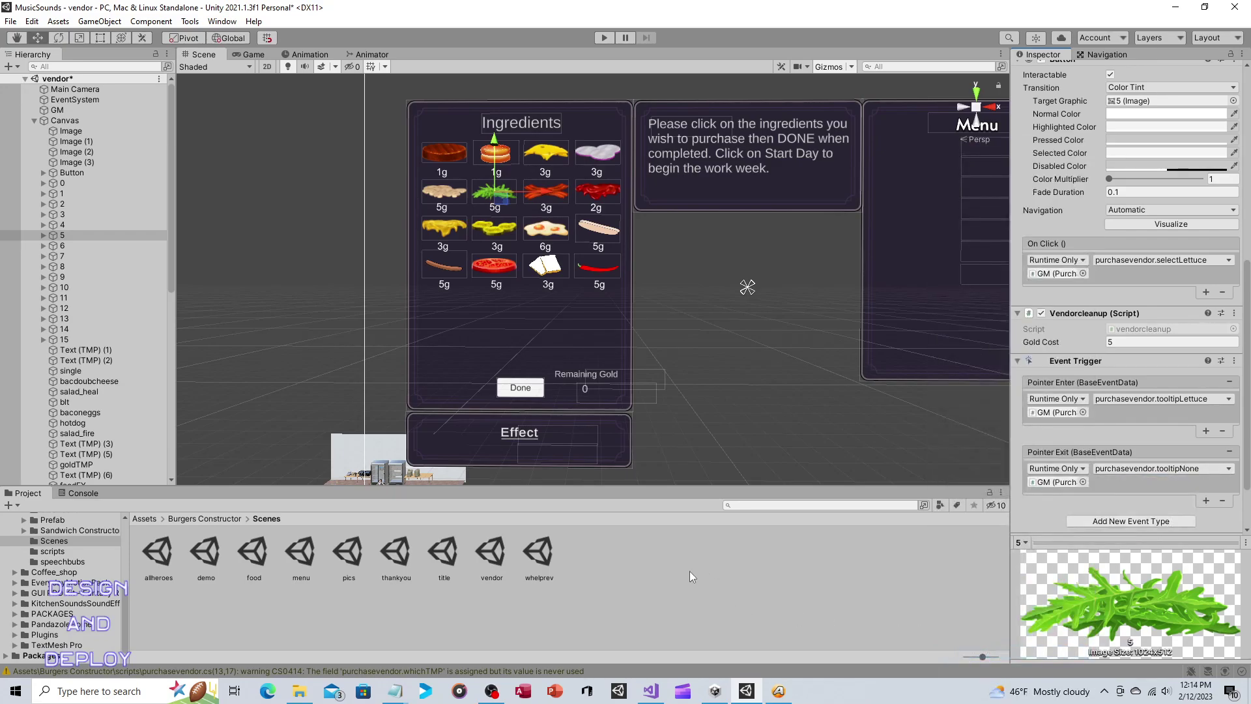
Switch to Visual Studio and examine the tooltipNone() method in purchasevendor.cs and its empty text assignment
left_click(650, 690)
scroll(420, 342, "down", 7)
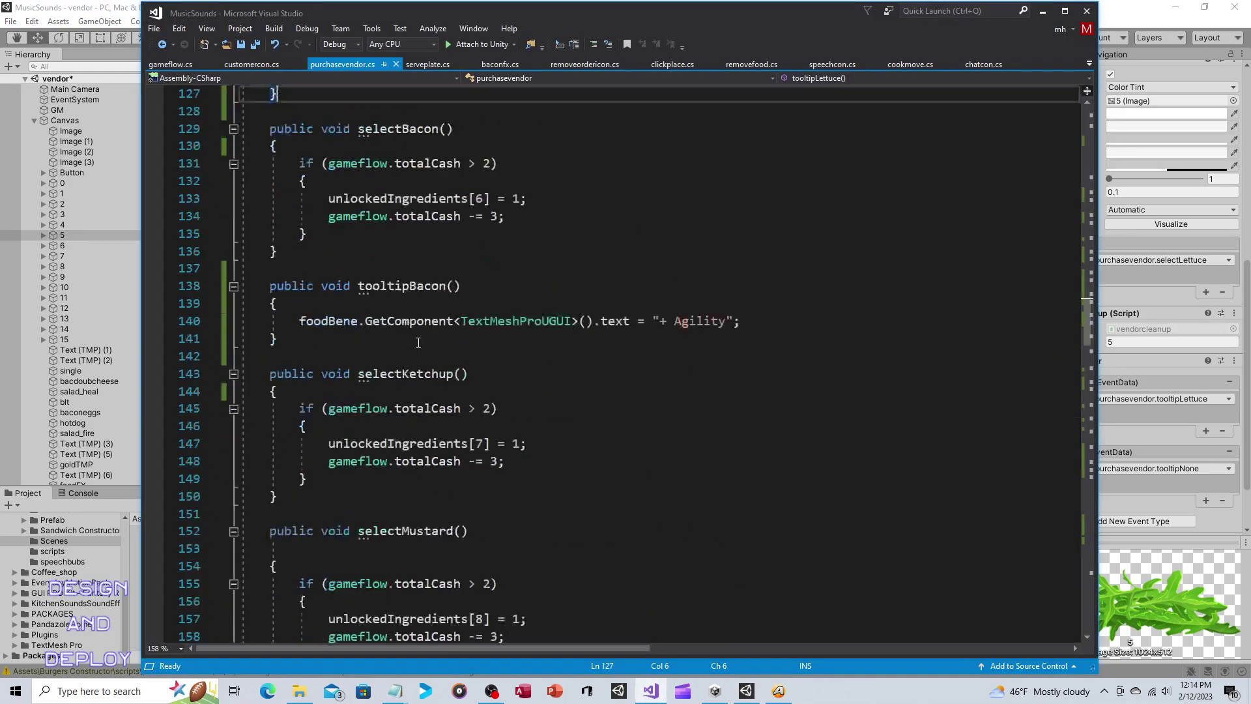
scroll(420, 342, "down", 13)
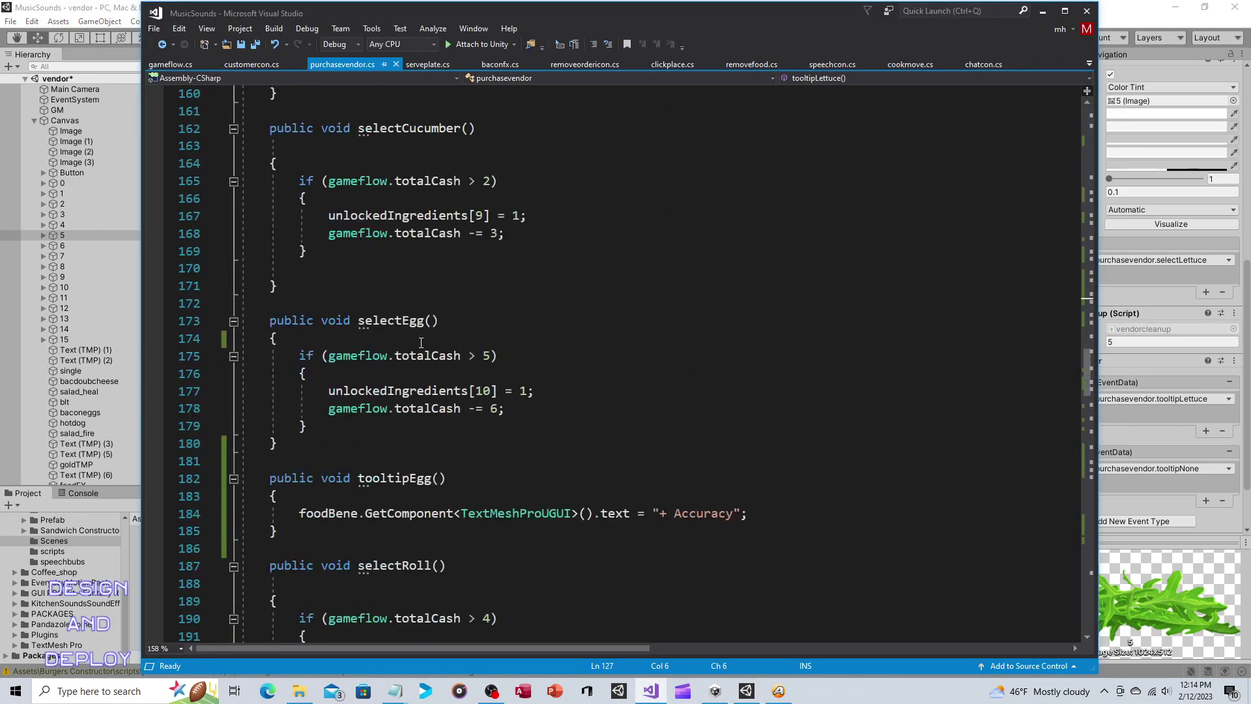
scroll(340, 359, "down", 7)
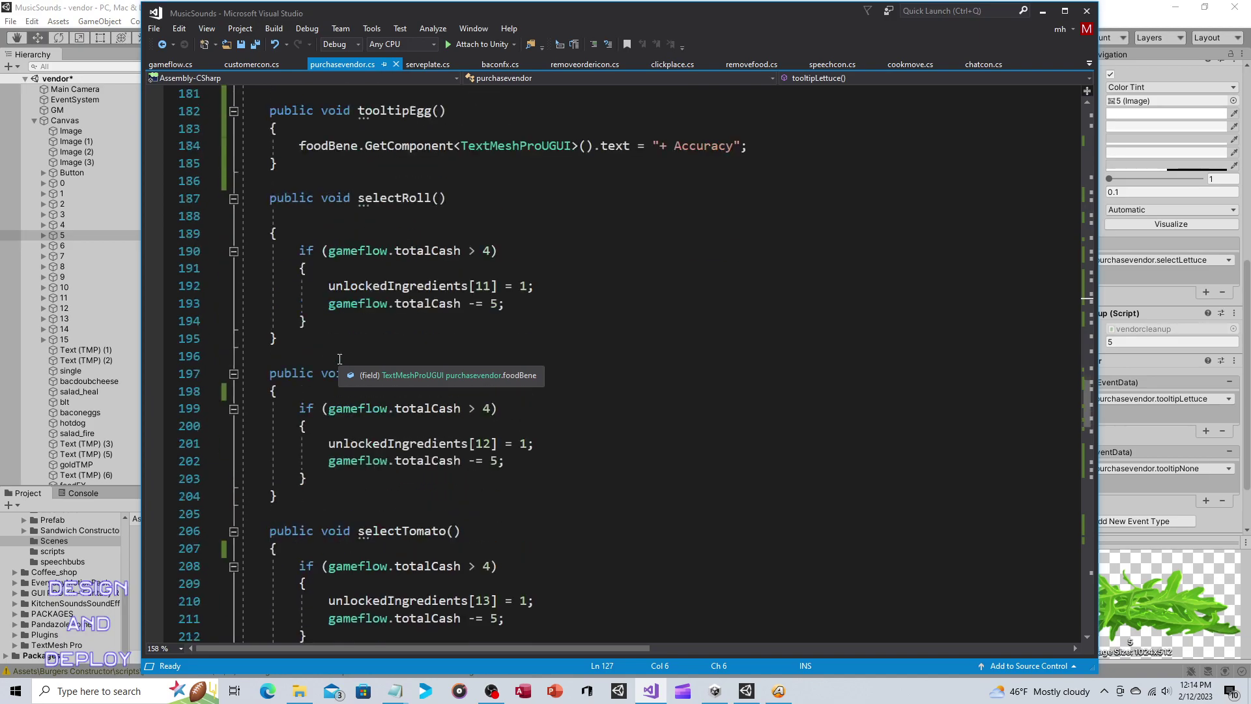
scroll(340, 359, "down", 13)
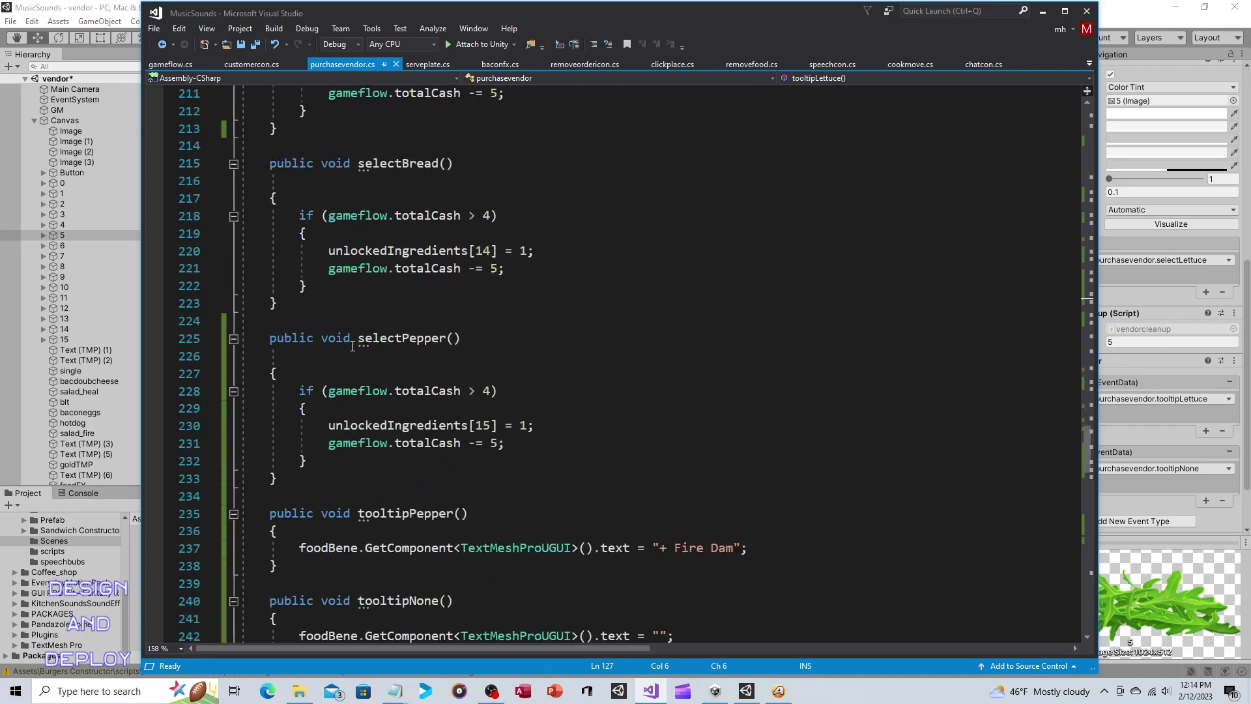
left_click_drag(257, 288, 316, 335)
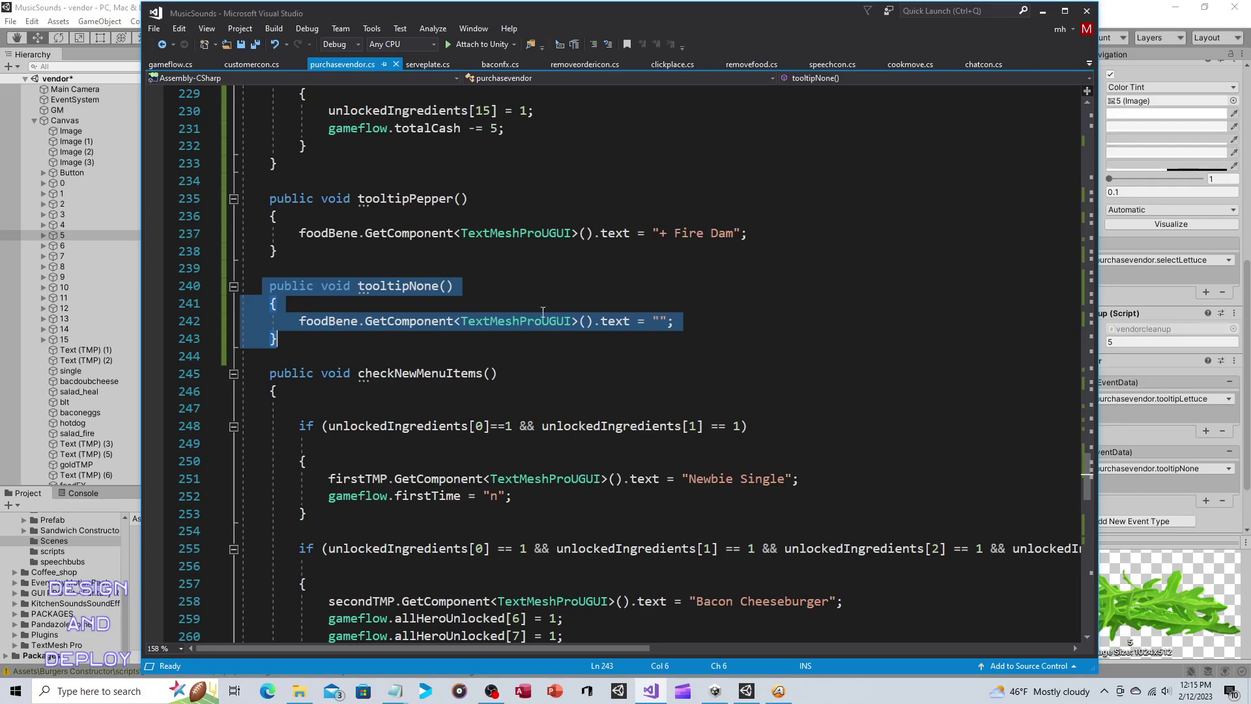
left_click(675, 321)
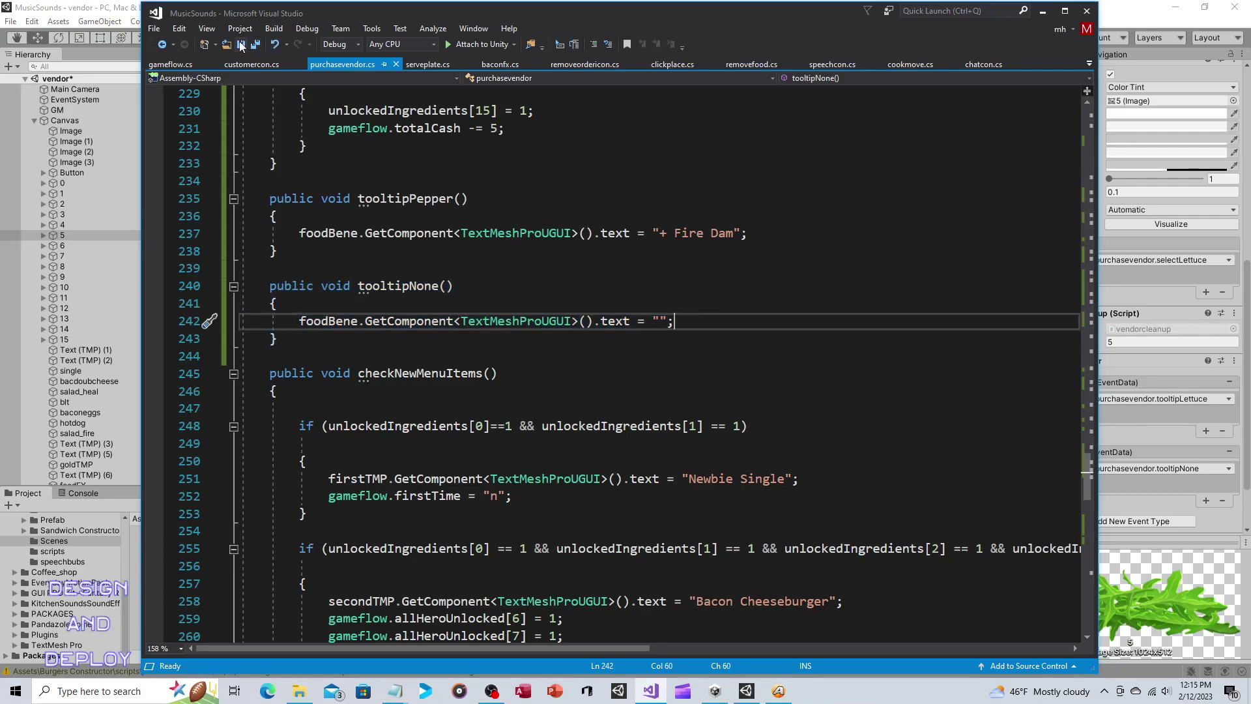
Return to Unity and play-test the vendor scene, checking the Effect tooltips of the lettuce, onion, mushroom, pepper and egg ingredients
left_click(116, 12)
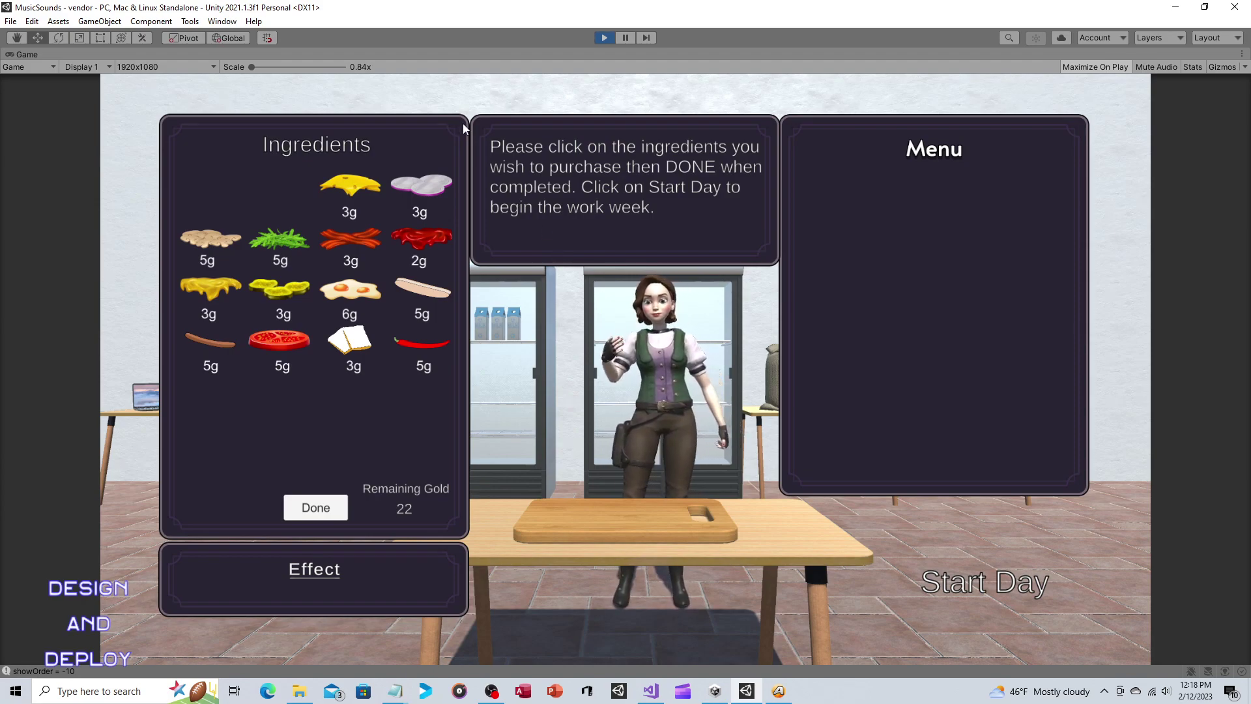
mouse_move(279, 228)
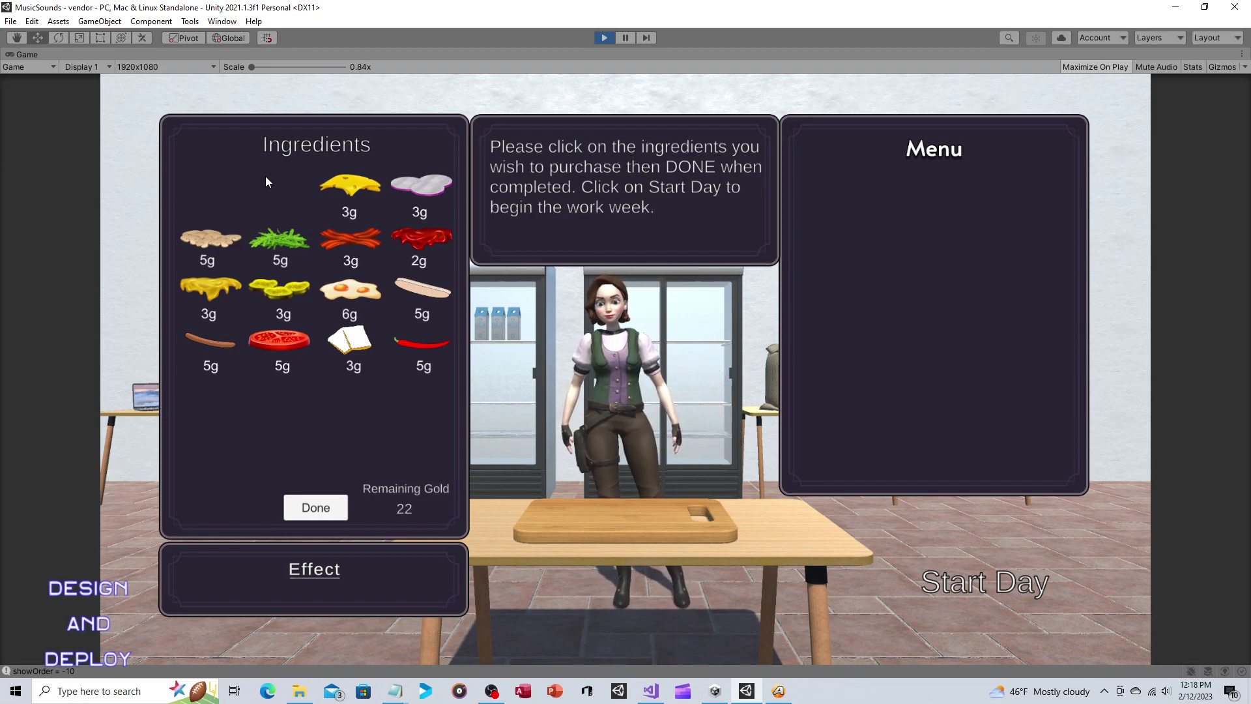
mouse_move(420, 190)
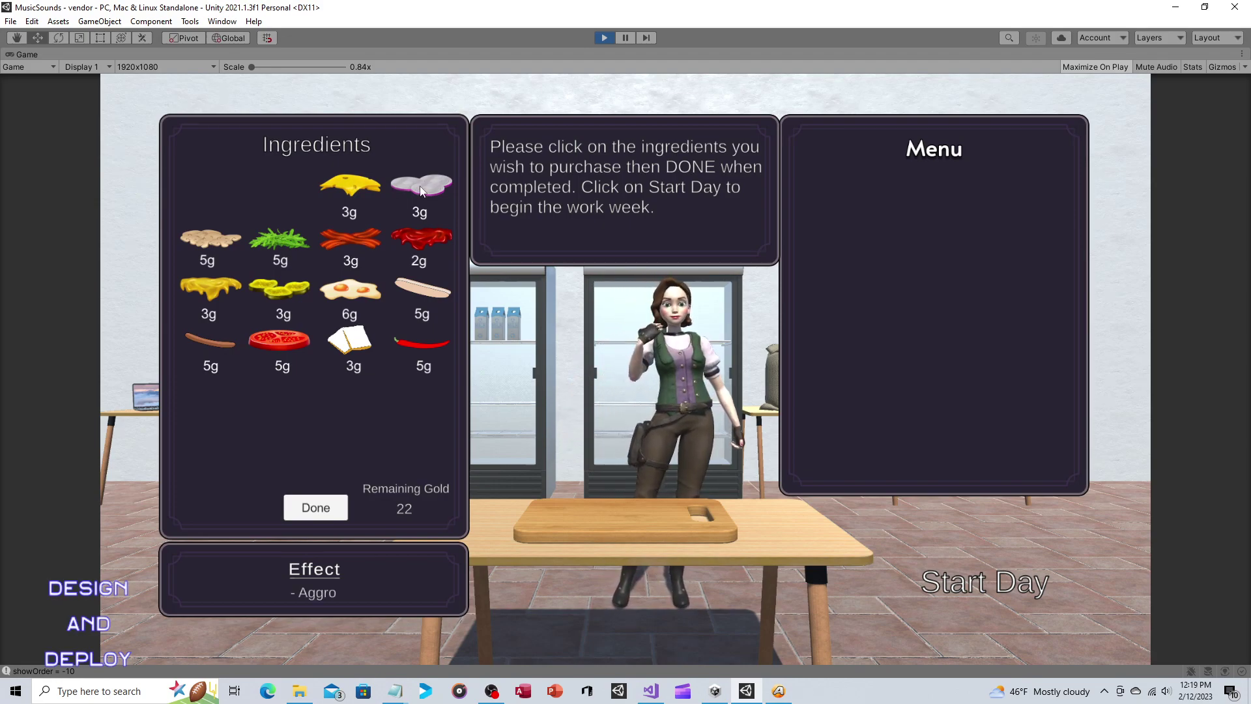
mouse_move(211, 234)
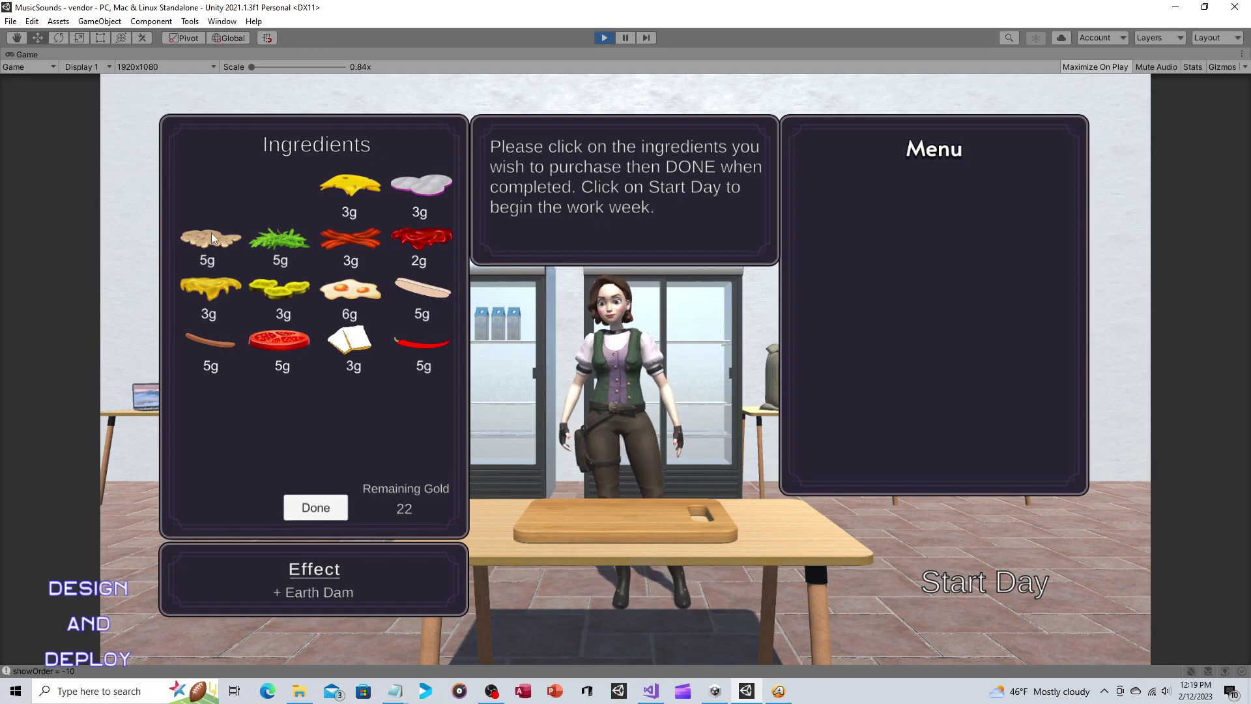
mouse_move(413, 355)
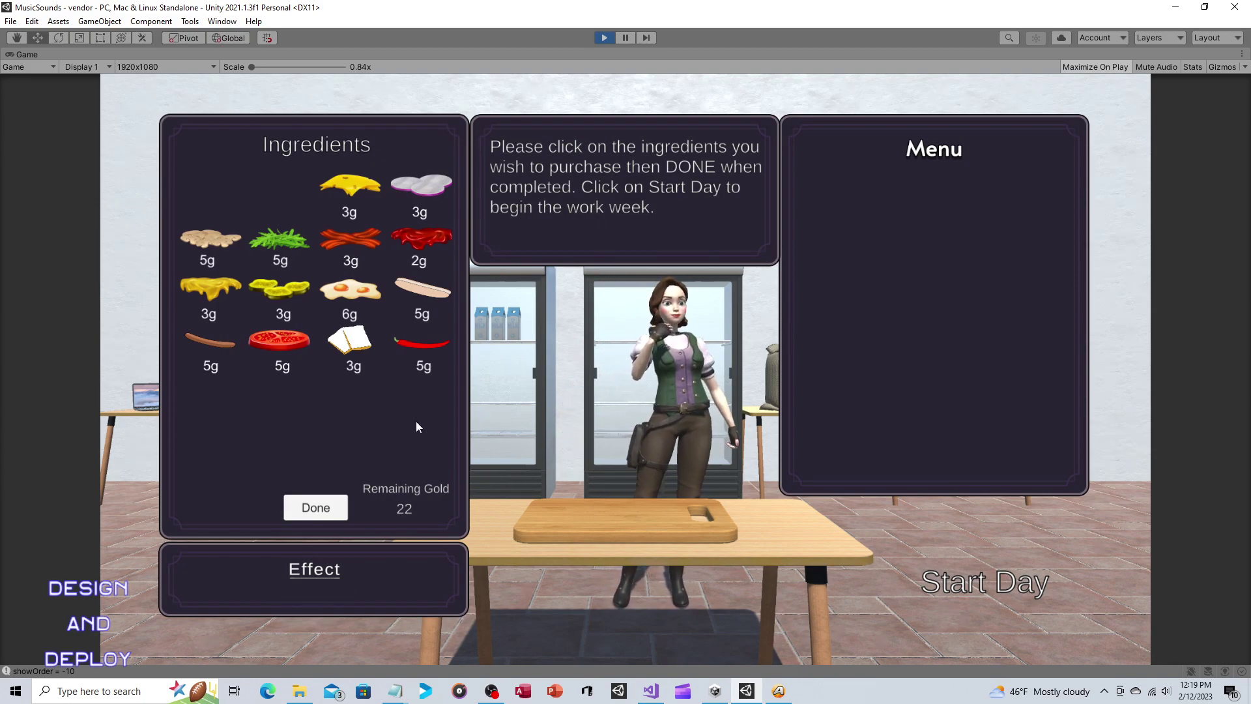
mouse_move(355, 291)
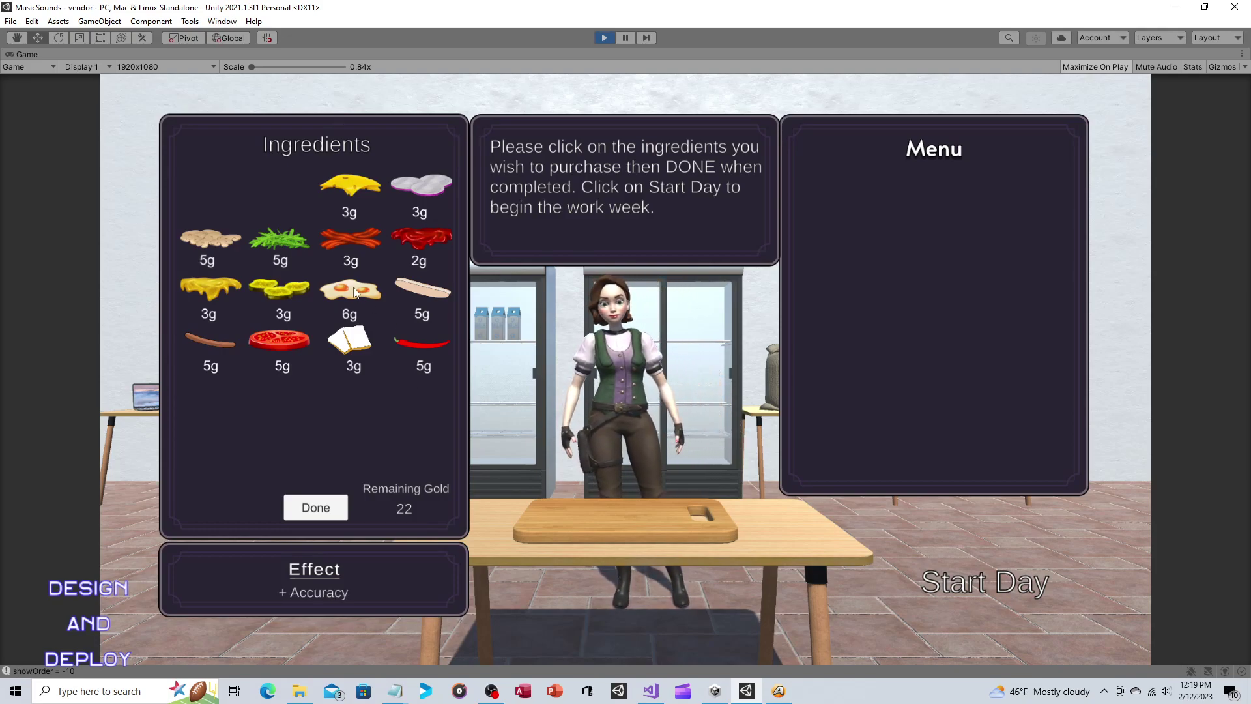